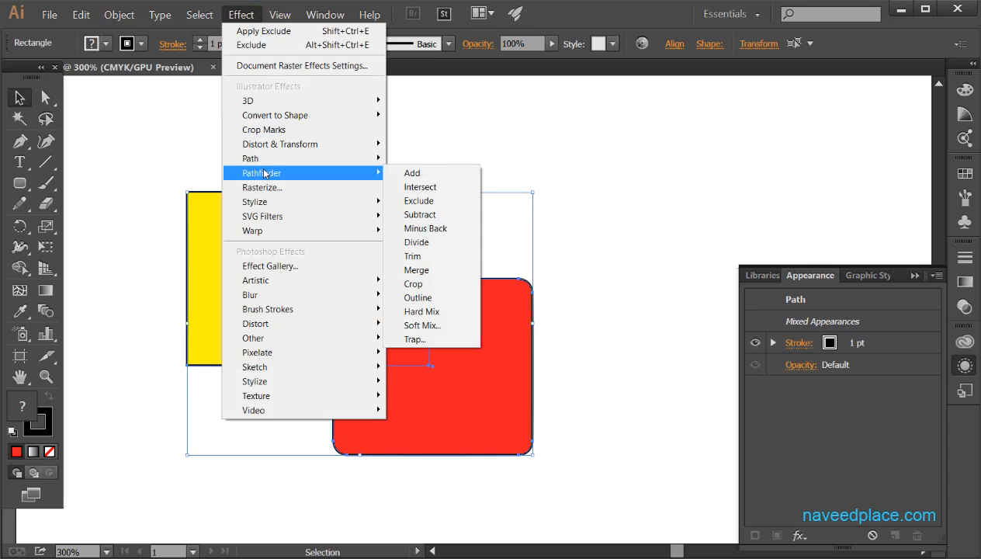
Display the Pathfinder panel, place it clear of the two shapes, and close it again.
{"action": "left_click", "coordinate": [156, 159]}
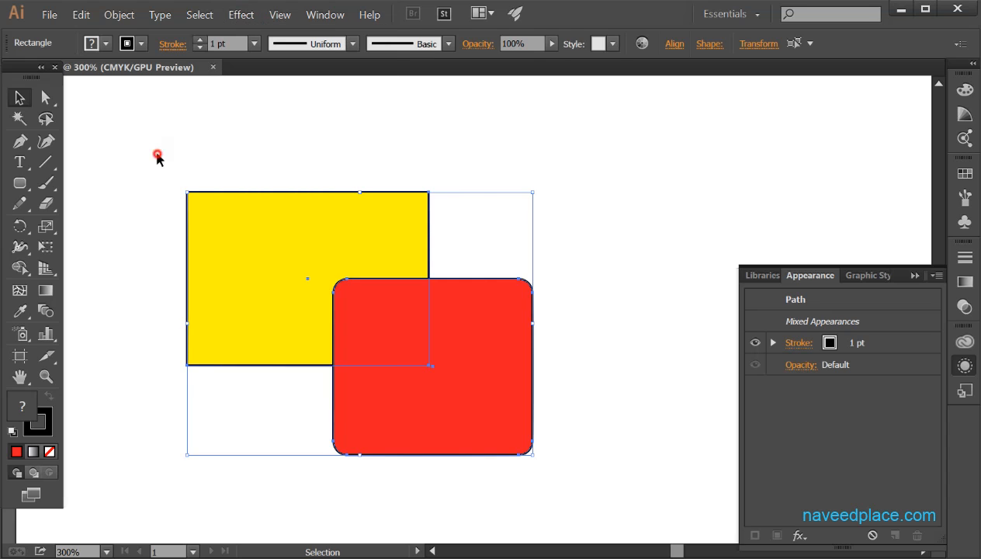
{"action": "left_click", "coordinate": [325, 15]}
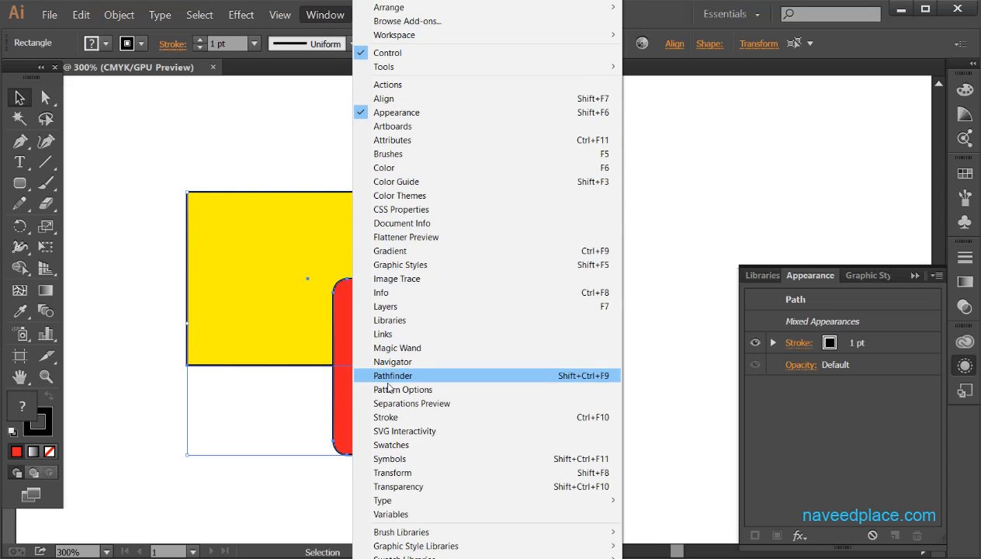
{"action": "left_click", "coordinate": [389, 378]}
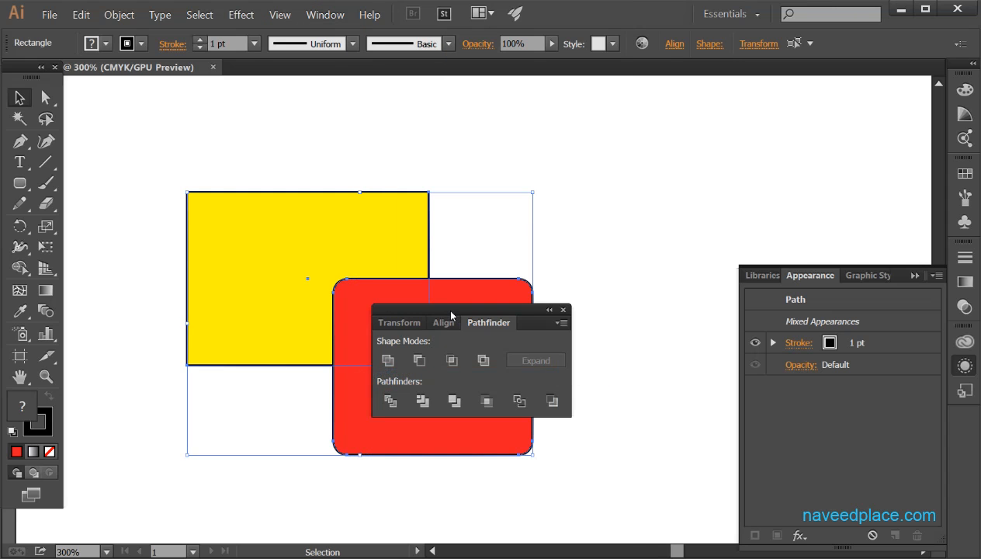
{"action": "left_click_drag", "start_coordinate": [451, 315], "coordinate": [698, 125]}
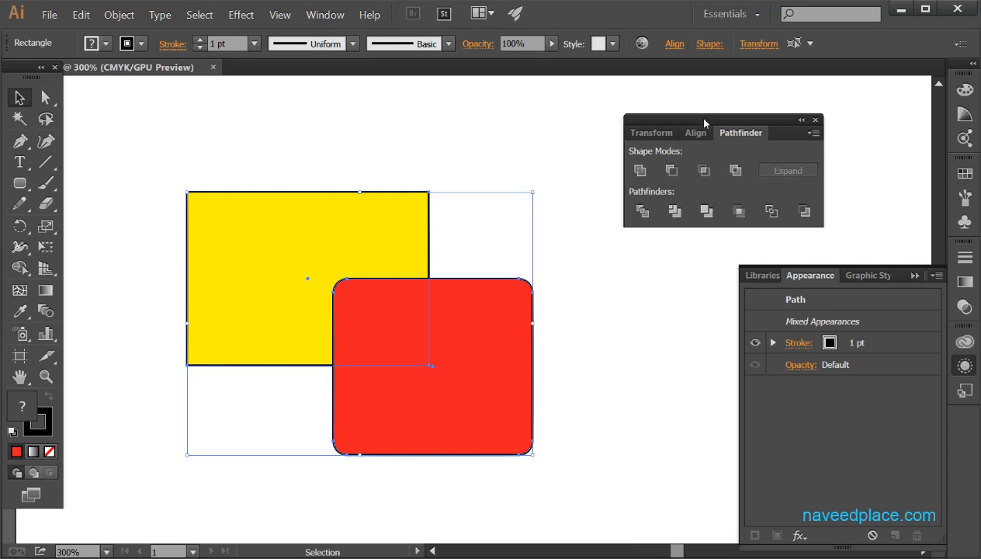
{"action": "left_click", "coordinate": [815, 120]}
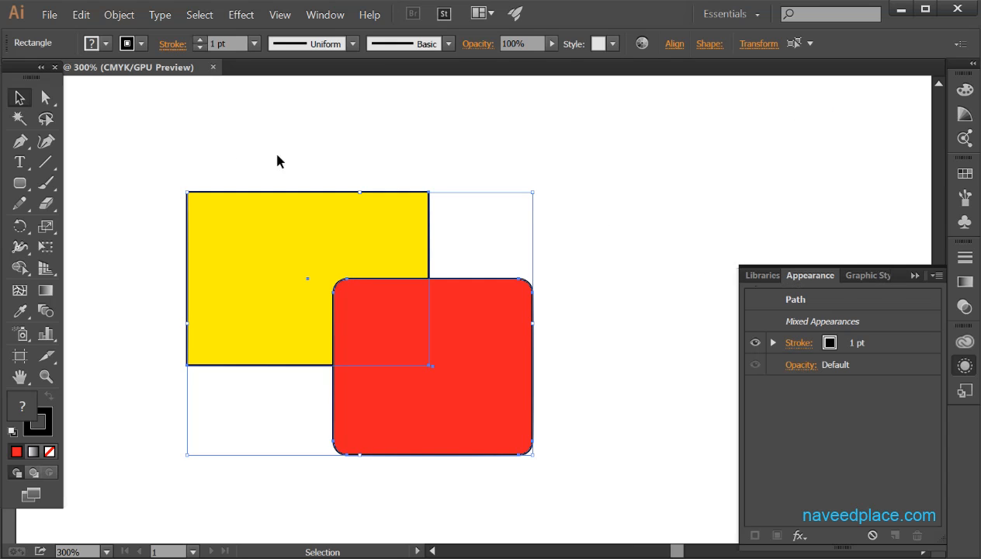
Move the red rounded rectangle away from the yellow rectangle and back over its lower-right corner.
{"action": "left_click_drag", "start_coordinate": [163, 172], "coordinate": [593, 489]}
{"action": "left_click", "coordinate": [613, 411]}
{"action": "left_click_drag", "start_coordinate": [493, 399], "coordinate": [682, 263]}
{"action": "left_click_drag", "start_coordinate": [601, 224], "coordinate": [402, 340]}
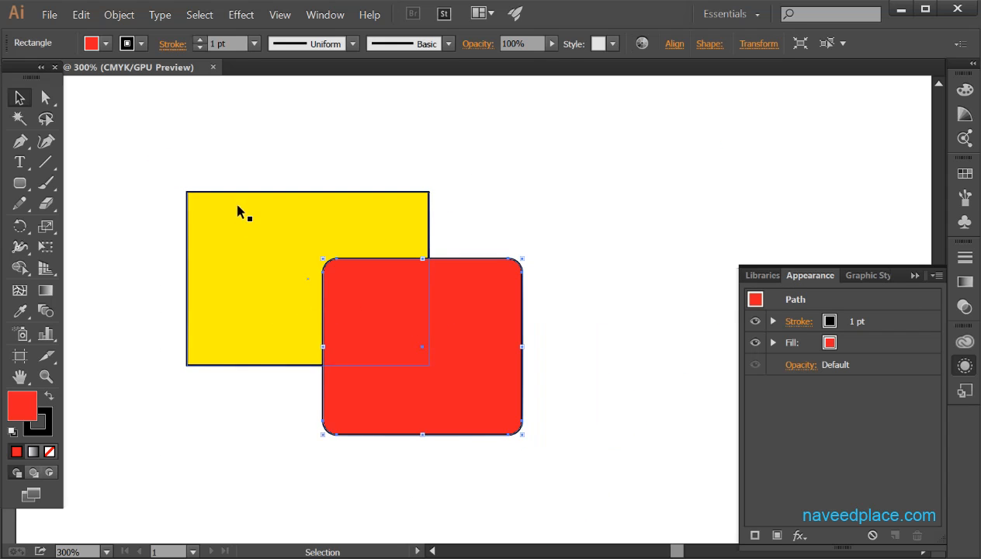
Group the yellow rectangle with the red rounded rectangle and deselect the group.
{"action": "left_click_drag", "start_coordinate": [125, 153], "coordinate": [584, 482]}
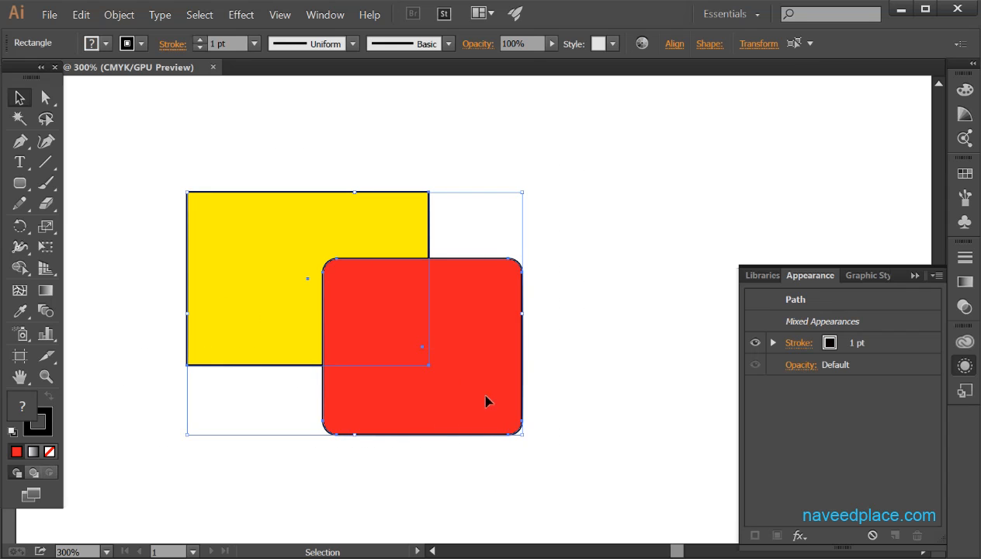
{"action": "left_click", "coordinate": [121, 15]}
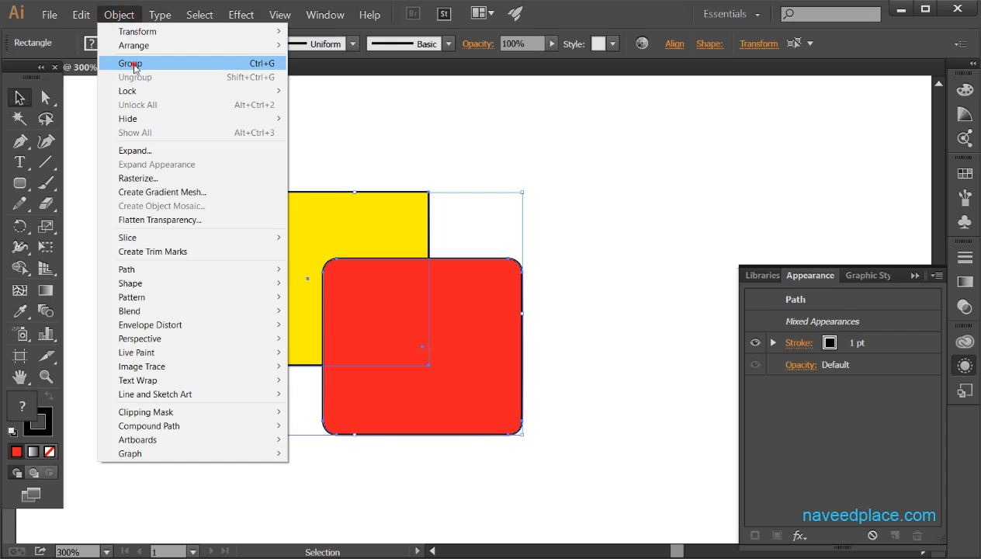
{"action": "left_click", "coordinate": [132, 66]}
{"action": "left_click", "coordinate": [265, 138]}
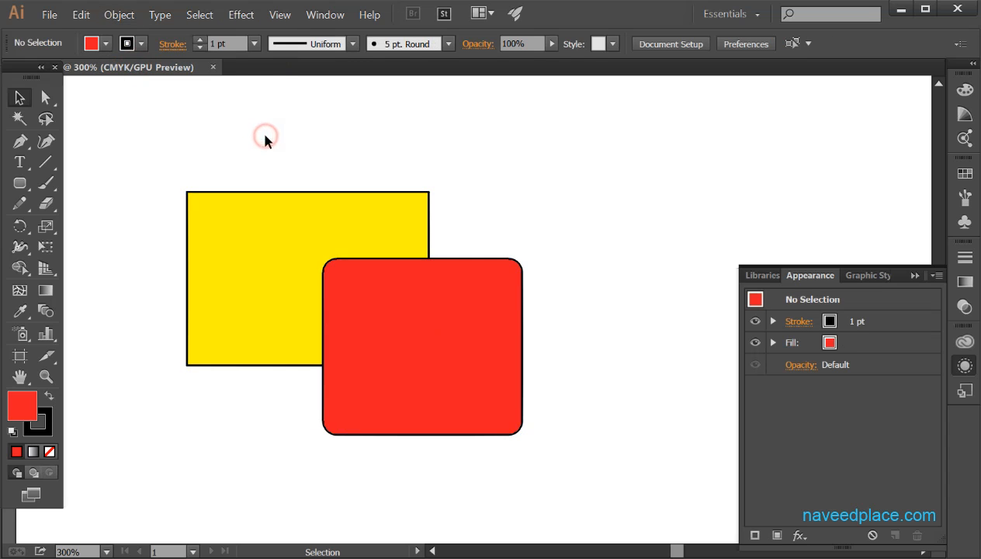
Select the grouped yellow and red shapes, apply the Pathfinder Add effect to them, and deselect.
{"action": "left_click", "coordinate": [242, 15]}
{"action": "mouse_move", "coordinate": [282, 170]}
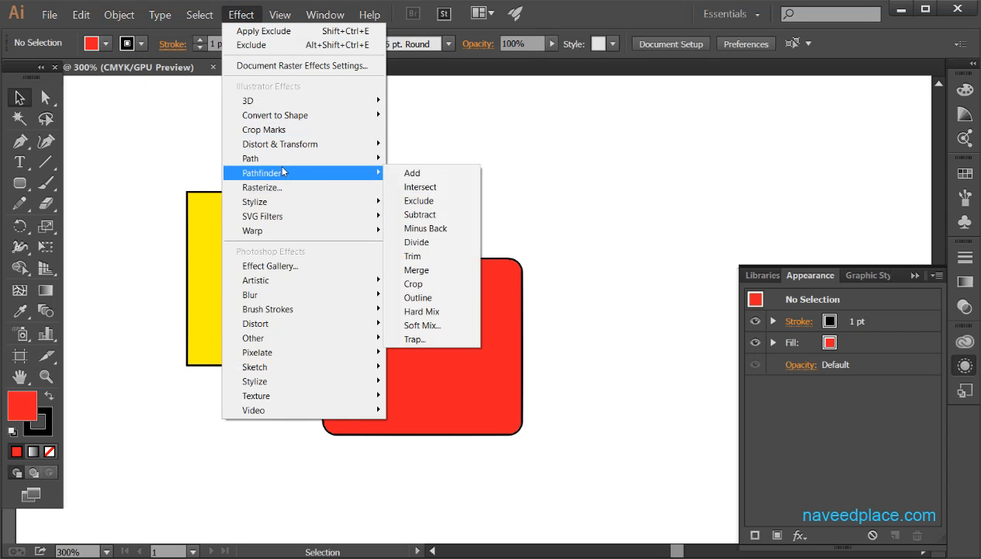
{"action": "left_click", "coordinate": [155, 160]}
{"action": "left_click_drag", "start_coordinate": [149, 148], "coordinate": [604, 478]}
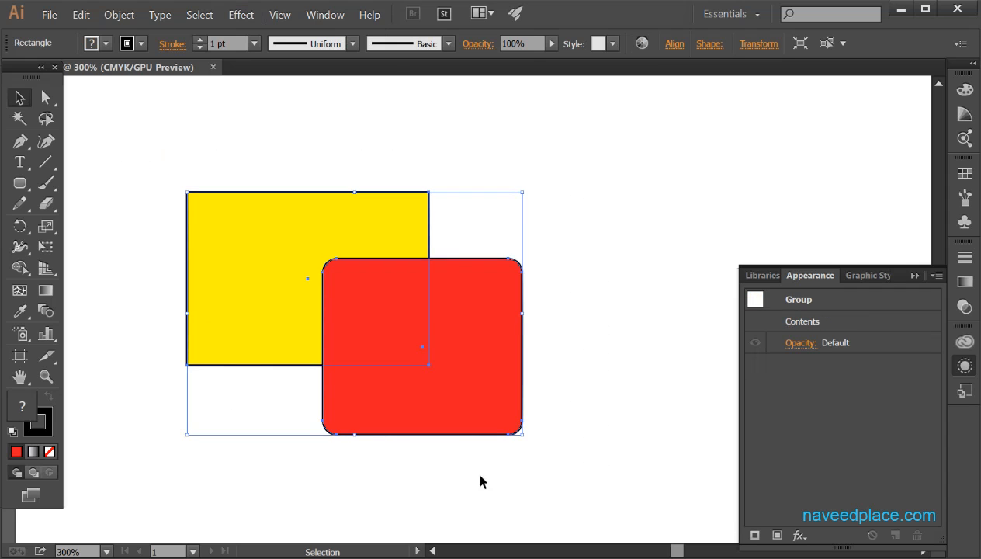
{"action": "left_click_drag", "start_coordinate": [120, 137], "coordinate": [565, 506]}
{"action": "left_click", "coordinate": [238, 19]}
{"action": "mouse_move", "coordinate": [248, 174]}
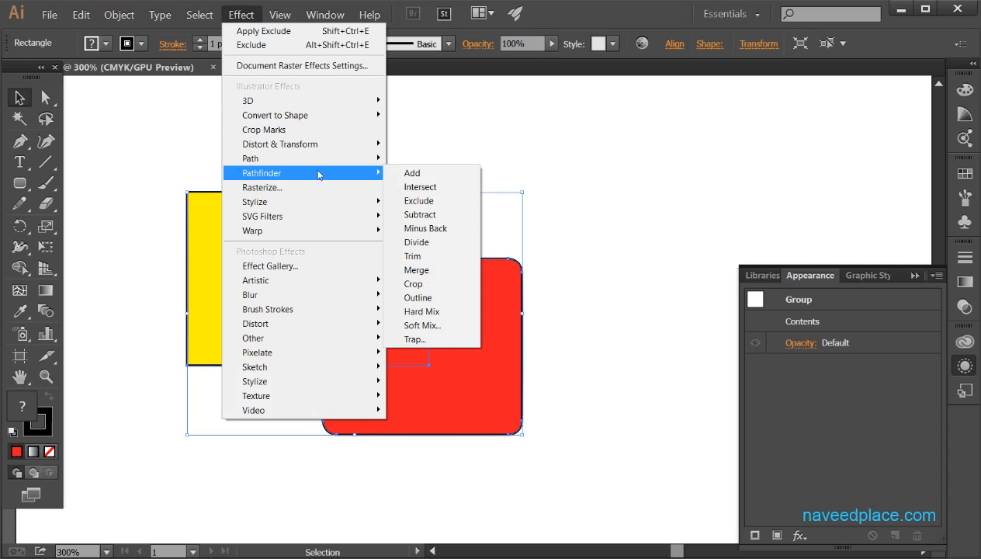
{"action": "left_click", "coordinate": [412, 174]}
{"action": "left_click", "coordinate": [592, 219]}
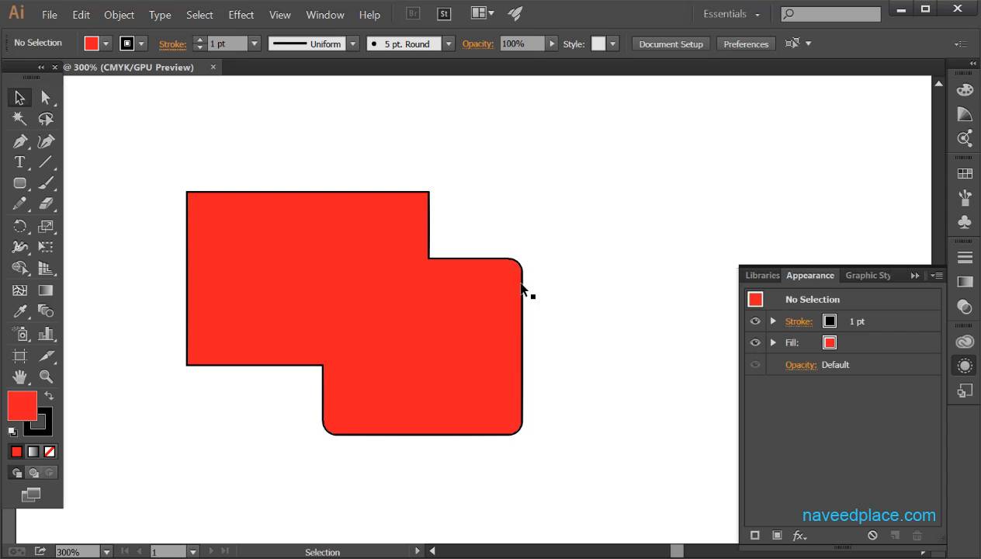
Move the group with the Add effect a little down and to the right, deselect it, and select it again.
{"action": "key", "text": "ctrl+z"}
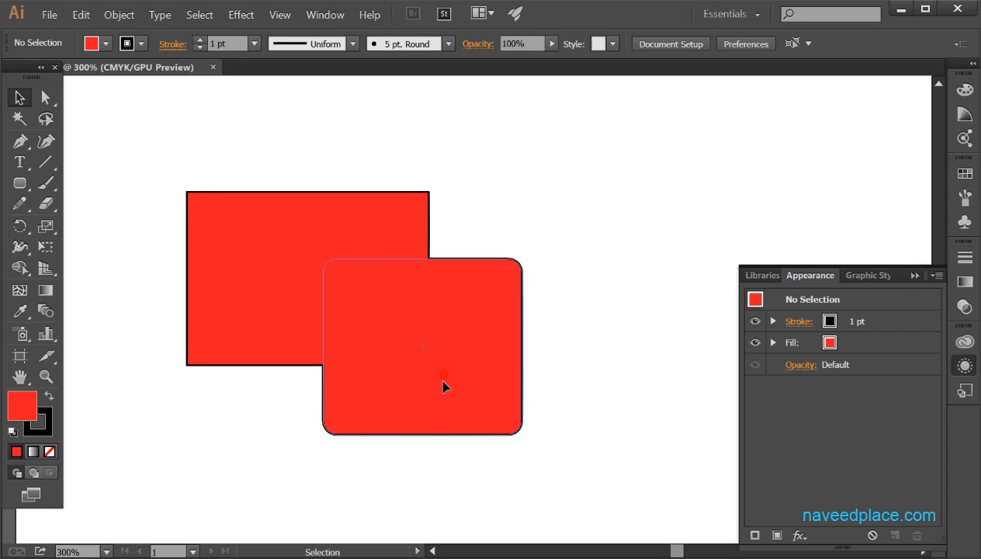
{"action": "left_click_drag", "start_coordinate": [440, 378], "coordinate": [432, 422]}
{"action": "left_click", "coordinate": [576, 326]}
{"action": "left_click_drag", "start_coordinate": [386, 396], "coordinate": [477, 384]}
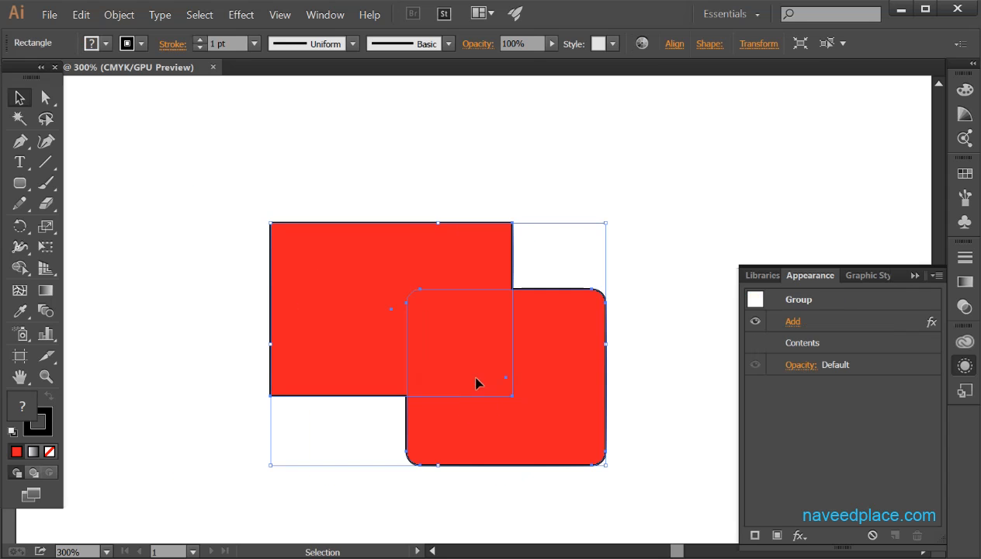
{"action": "left_click", "coordinate": [322, 166]}
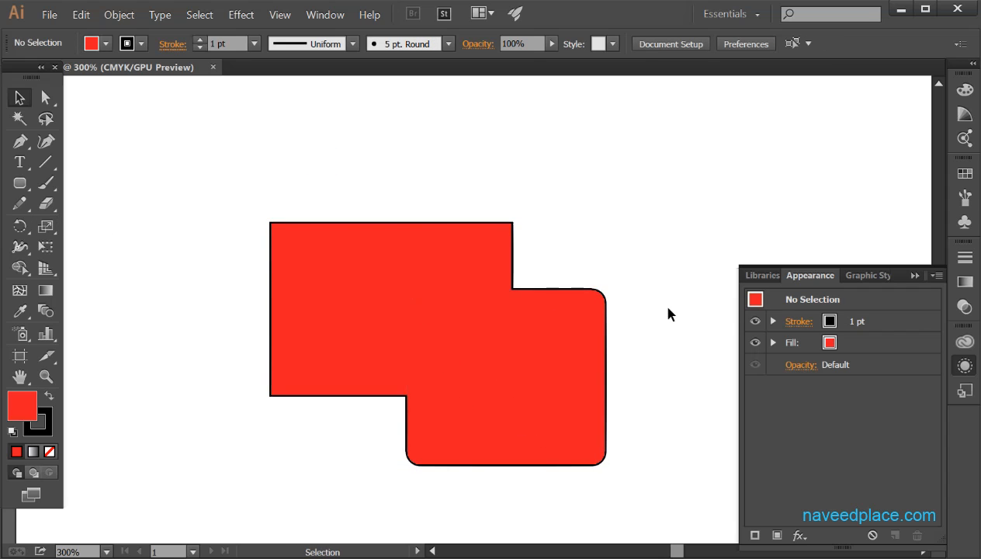
{"action": "left_click", "coordinate": [512, 366]}
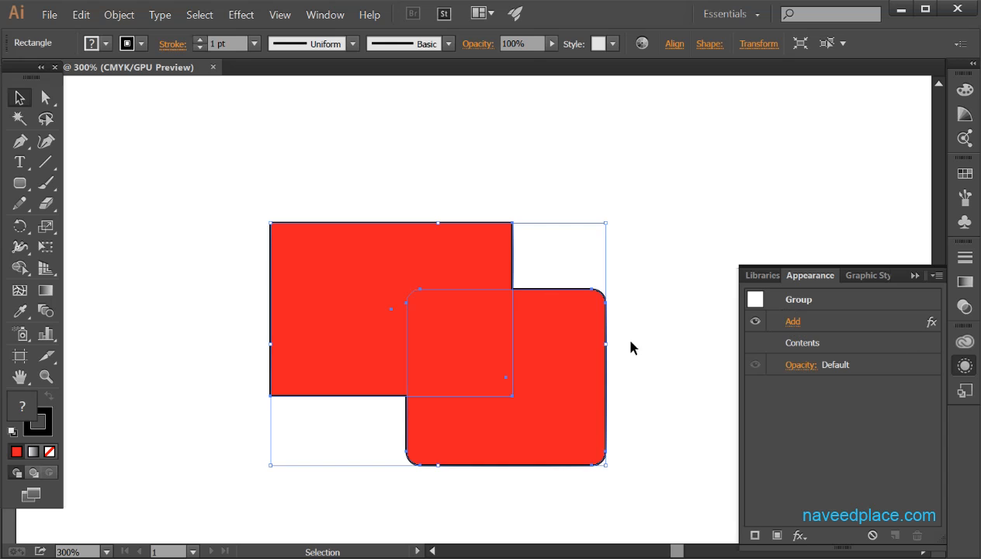
Undo back to the separate, ungrouped shapes and place the red rounded rectangle over the yellow rectangle's lower-right corner again.
{"action": "key", "text": "ctrl+z"}
{"action": "key", "text": "ctrl+z"}
{"action": "key", "text": "ctrl+z"}
{"action": "key", "text": "ctrl+z"}
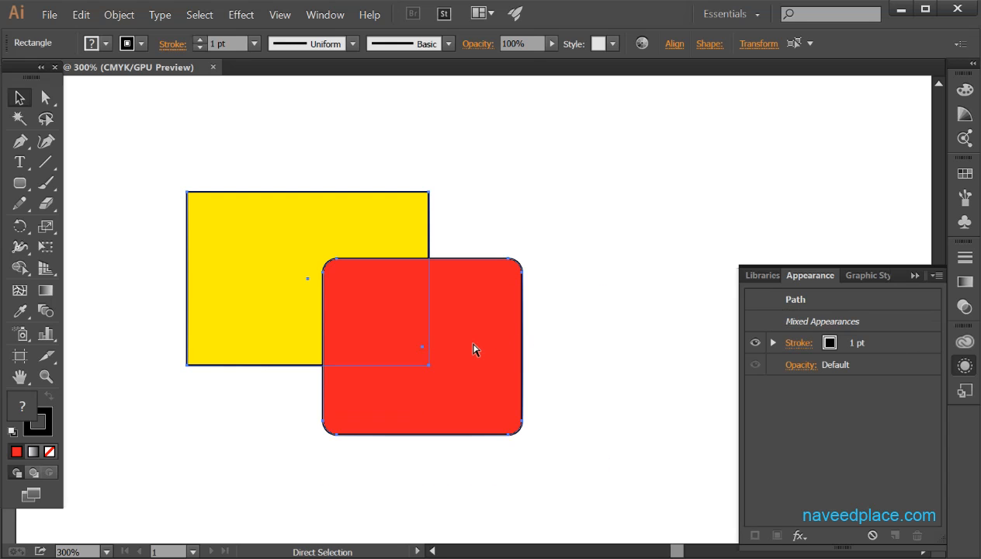
{"action": "key", "text": "ctrl+z"}
{"action": "left_click_drag", "start_coordinate": [569, 256], "coordinate": [360, 384]}
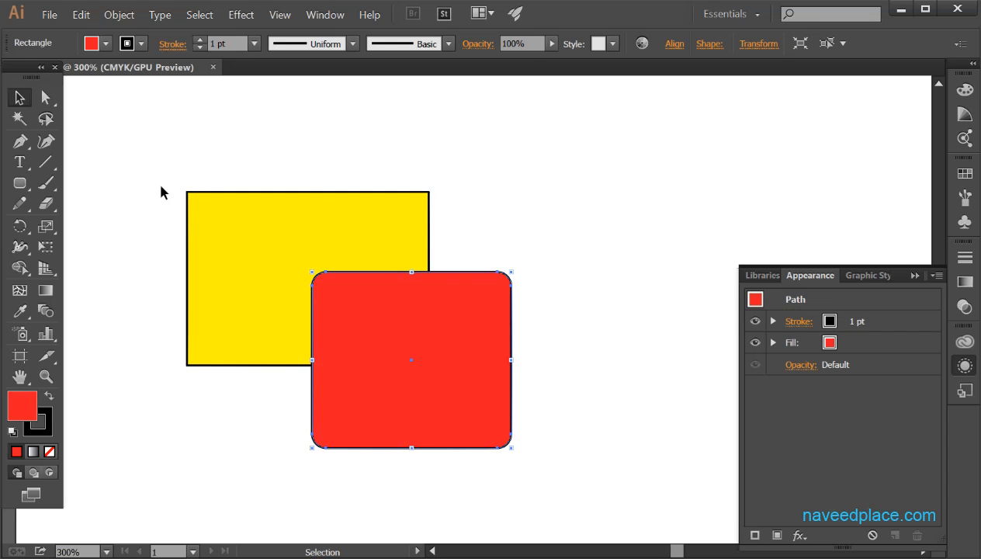
Try to apply the Pathfinder Intersect effect to the two selected shapes without grouping them.
{"action": "left_click_drag", "start_coordinate": [145, 160], "coordinate": [573, 520]}
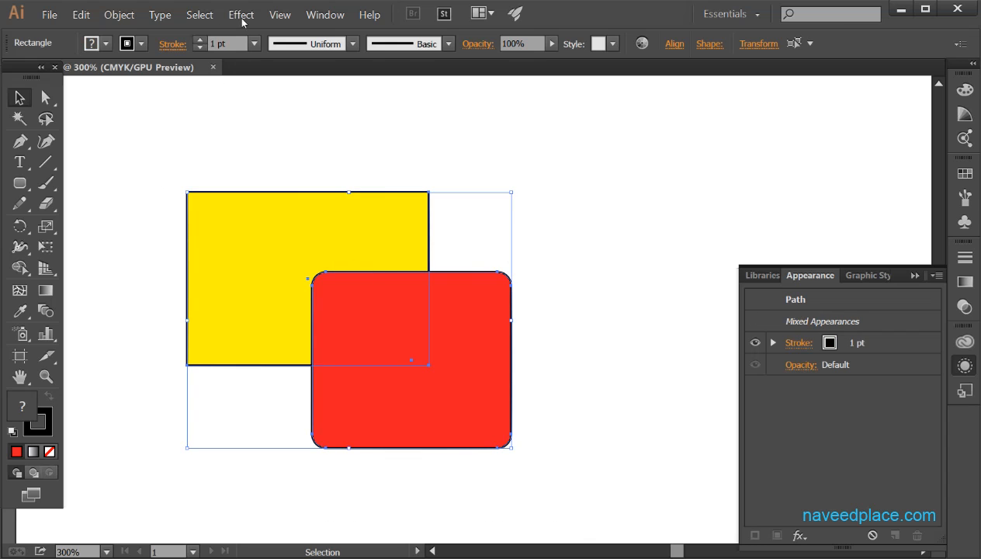
{"action": "left_click", "coordinate": [242, 18]}
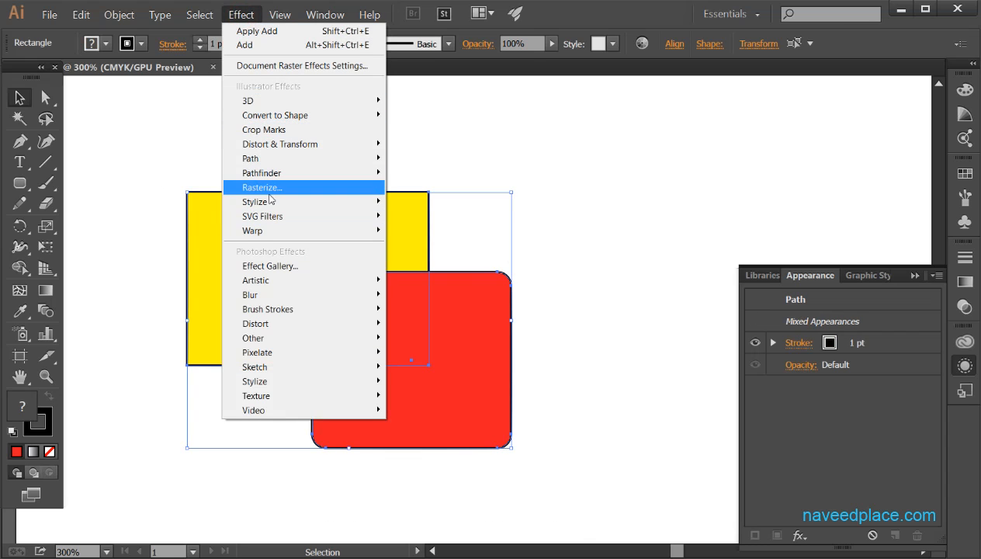
{"action": "mouse_move", "coordinate": [359, 178]}
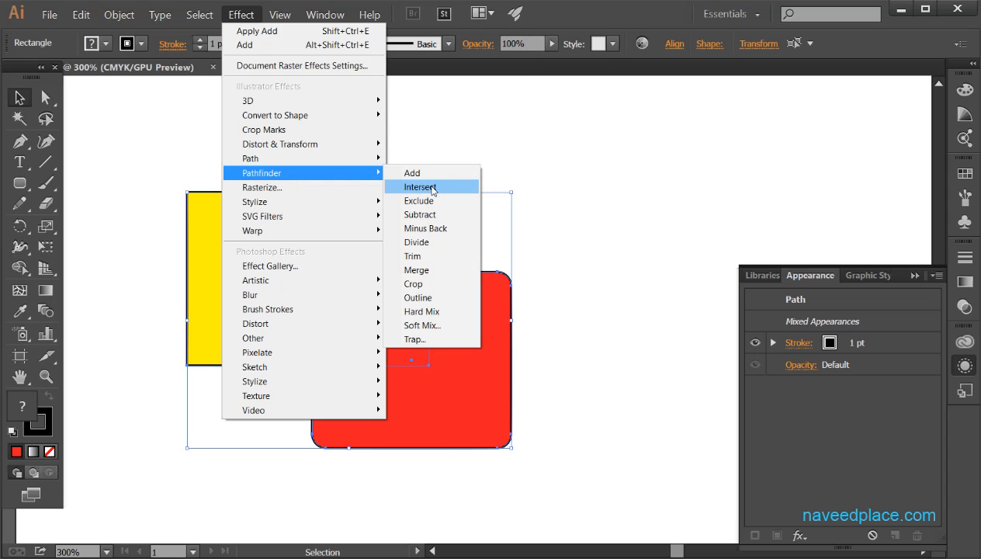
{"action": "left_click", "coordinate": [432, 189]}
{"action": "left_click", "coordinate": [664, 308]}
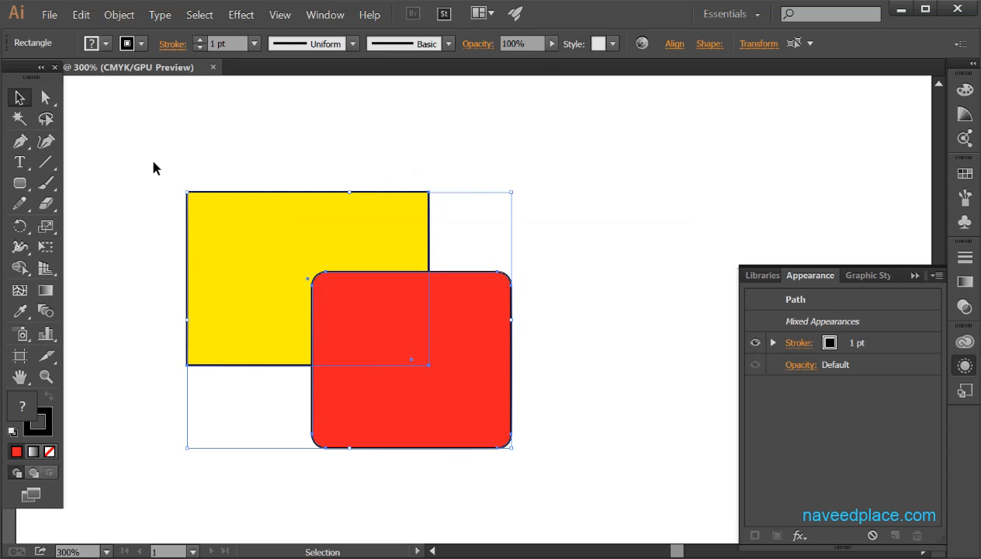
Group the selected yellow rectangle and red rounded rectangle.
{"action": "left_click", "coordinate": [119, 15]}
{"action": "left_click", "coordinate": [120, 62]}
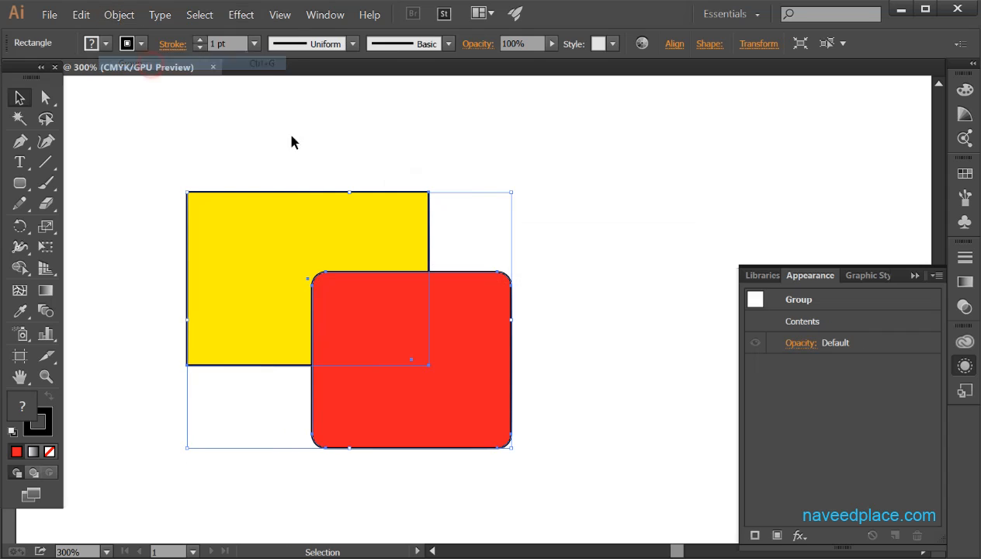
Apply the Pathfinder Intersect effect to the grouped shapes and deselect the group.
{"action": "left_click", "coordinate": [240, 15]}
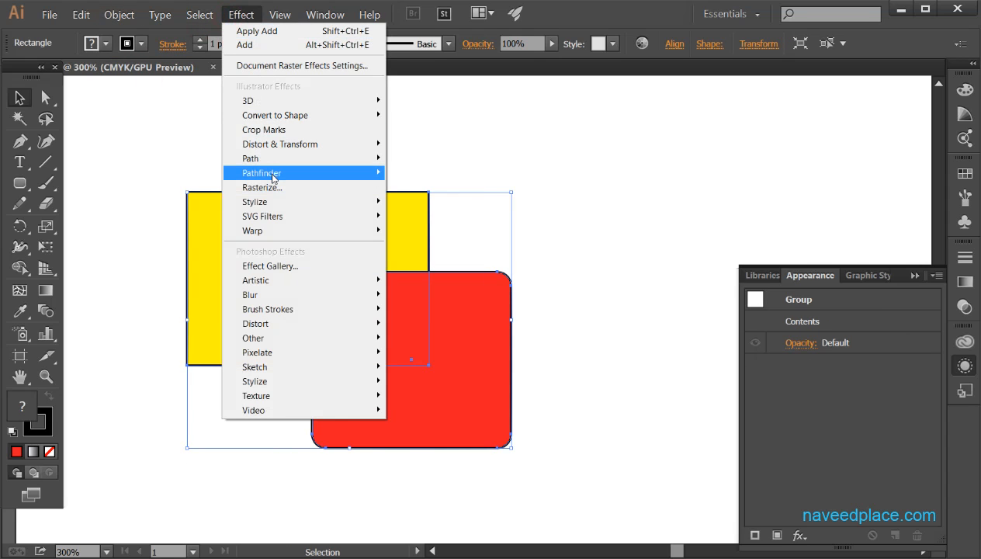
{"action": "mouse_move", "coordinate": [272, 179]}
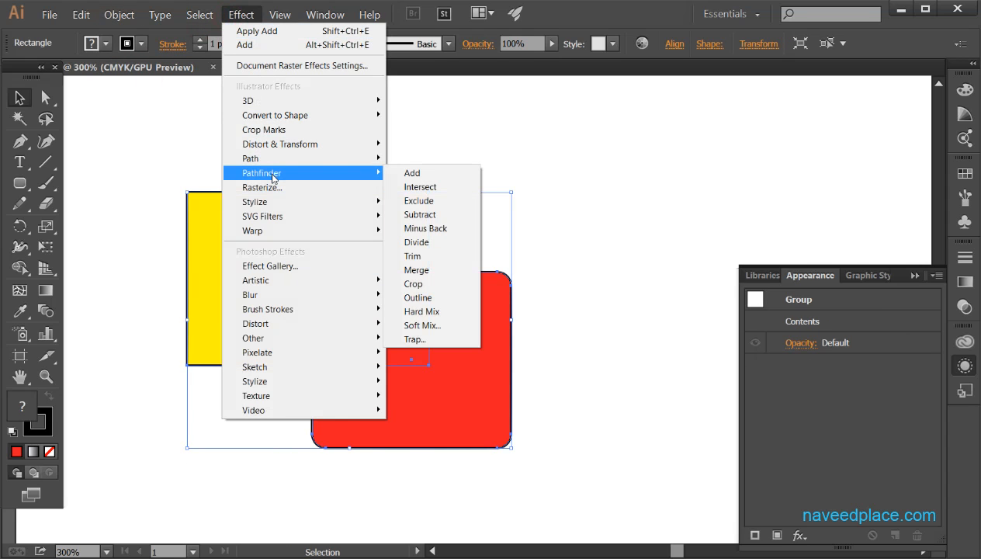
{"action": "left_click", "coordinate": [411, 187]}
{"action": "left_click", "coordinate": [570, 385]}
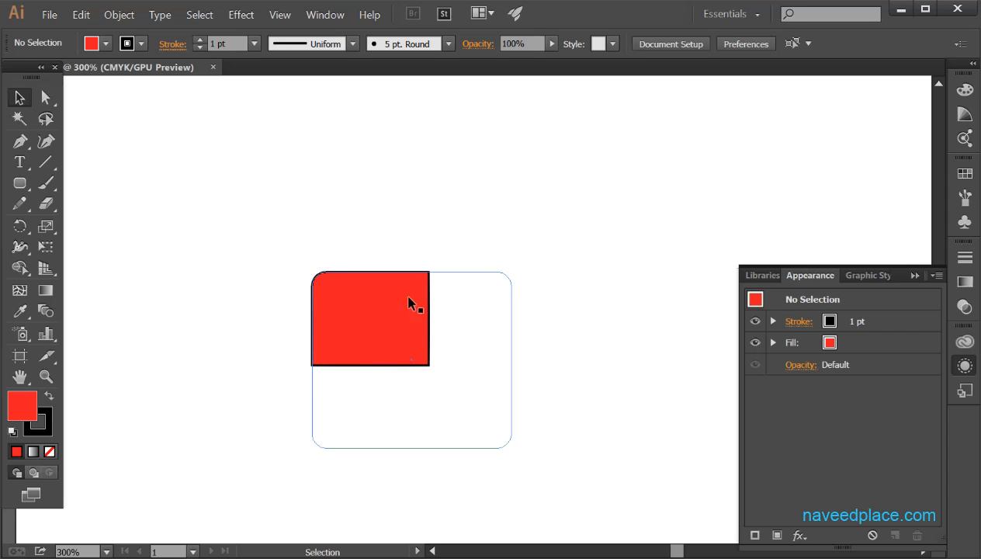
Undo the Intersect effect on the group.
{"action": "left_click", "coordinate": [580, 442]}
{"action": "key", "text": "ctrl"}
{"action": "key", "text": "ctrl"}
{"action": "left_click", "coordinate": [405, 398]}
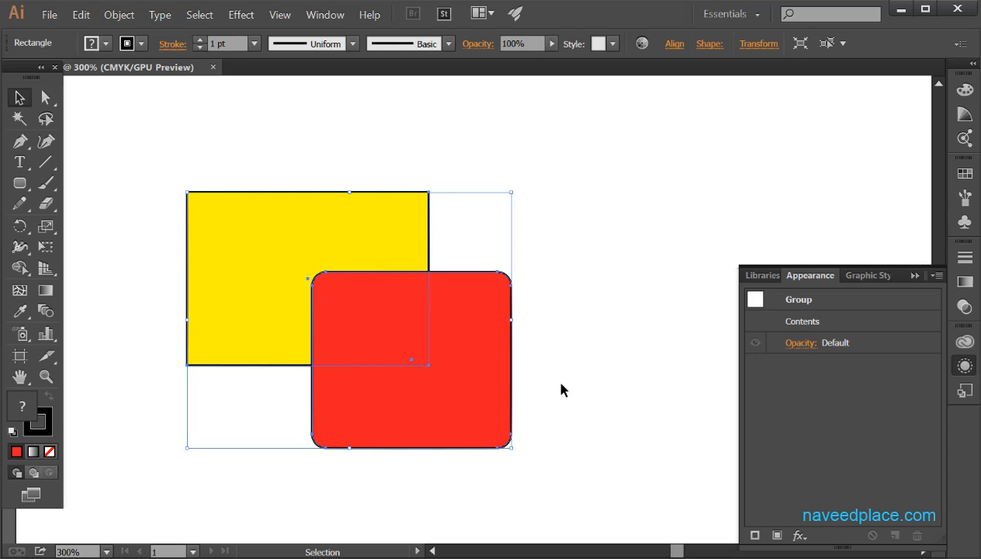
Apply the Pathfinder Exclude effect to the grouped shapes and undo it.
{"action": "left_click", "coordinate": [253, 17]}
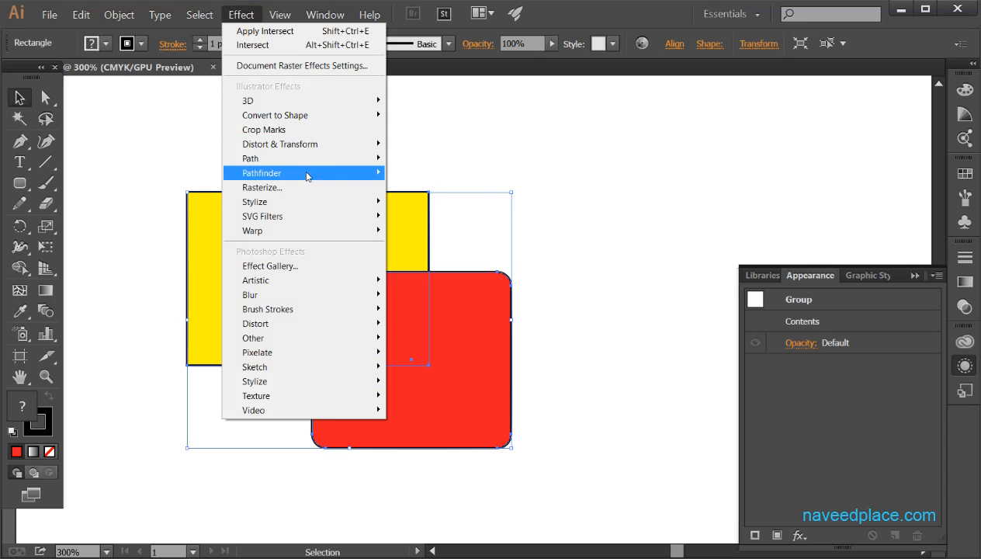
{"action": "mouse_move", "coordinate": [306, 172]}
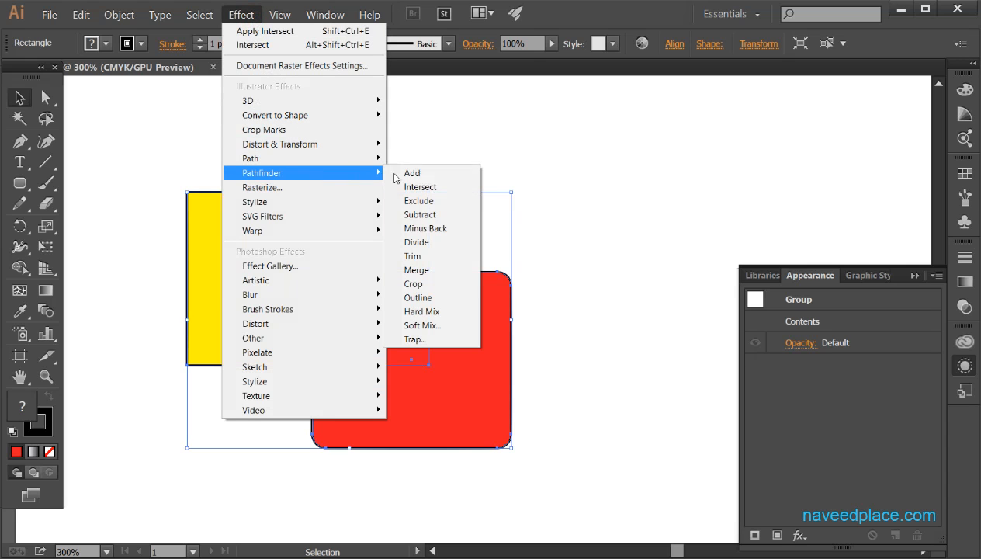
{"action": "left_click", "coordinate": [431, 203]}
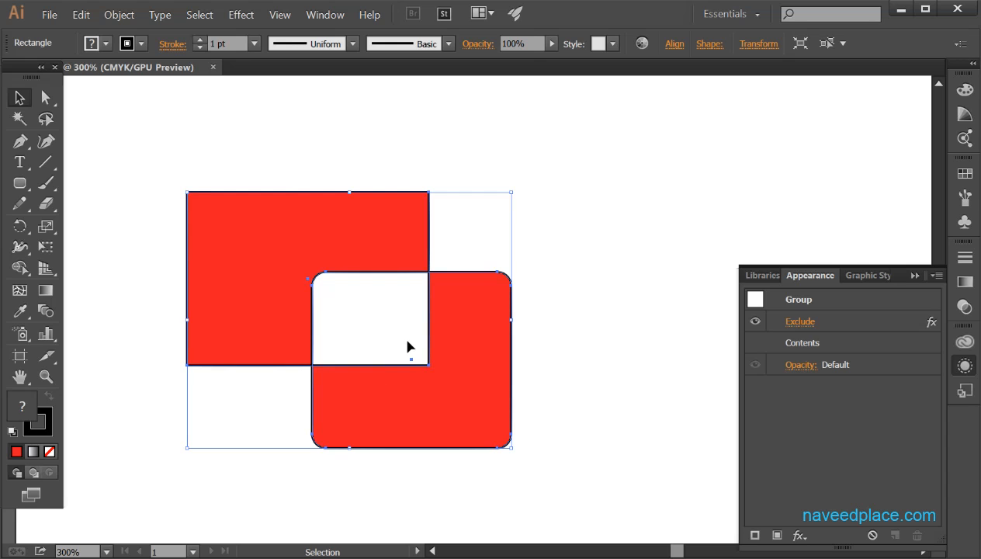
{"action": "key", "text": "ctrl"}
{"action": "key", "text": "ctrl+z"}
Apply the Pathfinder Subtract effect to the grouped shapes, deselect the group, and undo the effect.
{"action": "left_click", "coordinate": [239, 16]}
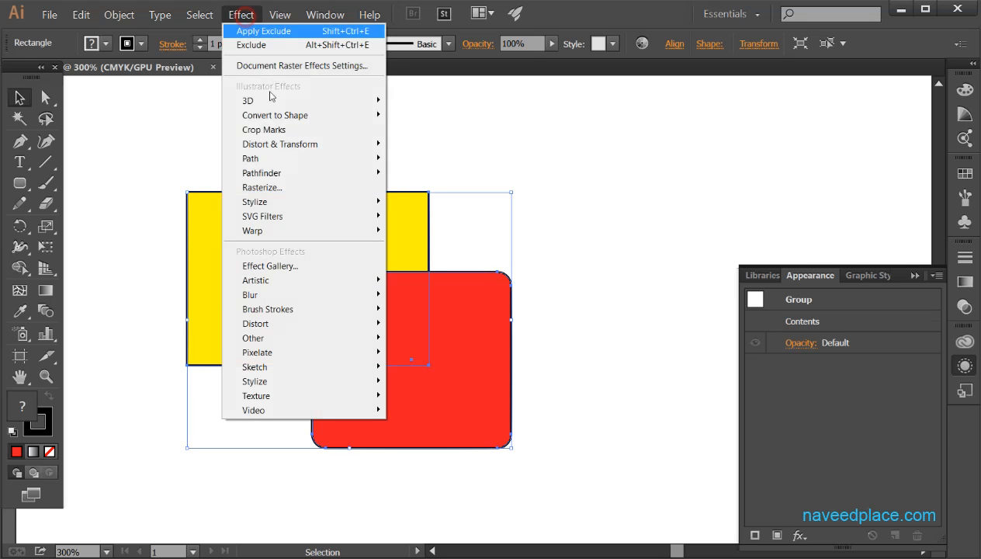
{"action": "mouse_move", "coordinate": [309, 176]}
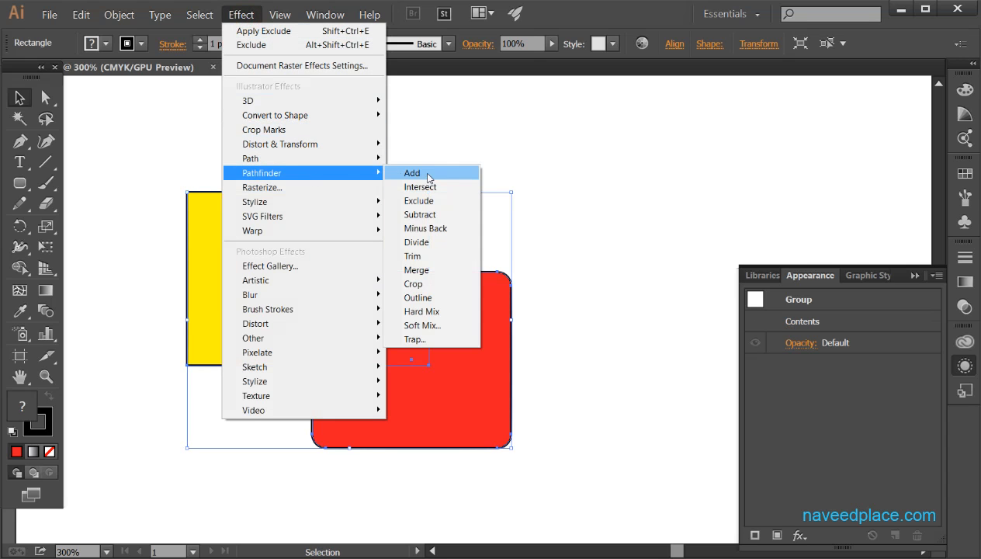
{"action": "left_click", "coordinate": [461, 217]}
{"action": "left_click", "coordinate": [635, 427]}
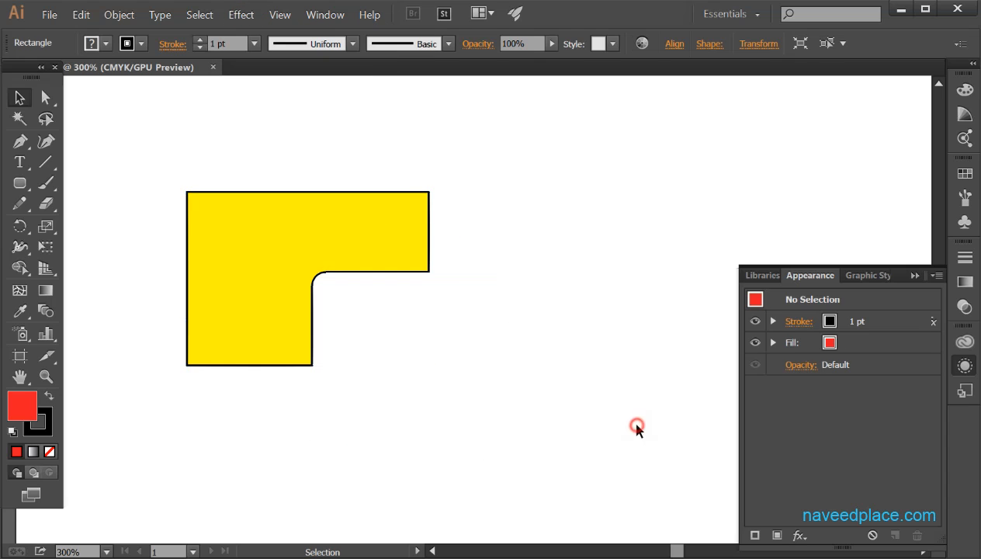
{"action": "key", "text": "ctrl+z"}
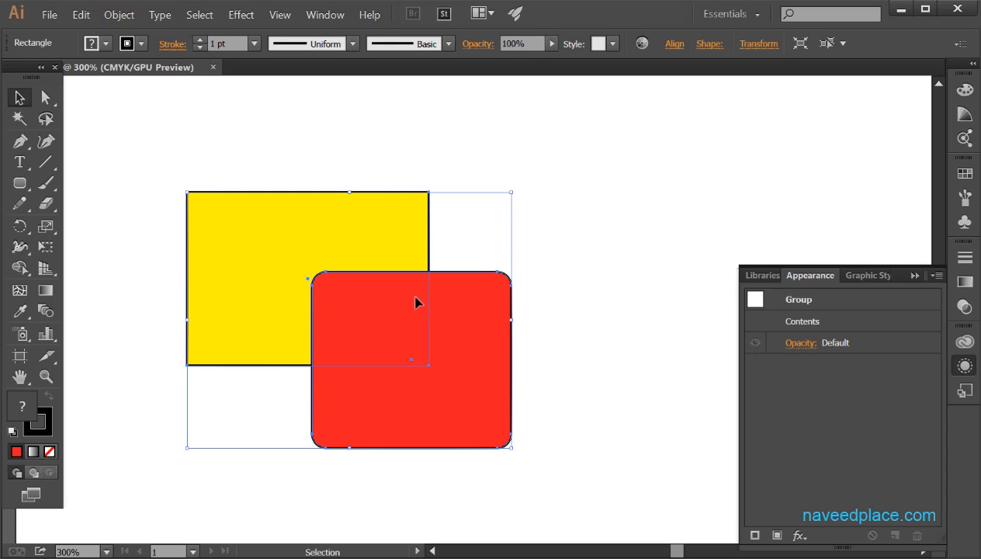
Reapply the Pathfinder Subtract effect to the grouped shapes, deselect the group, and undo the effect.
{"action": "left_click", "coordinate": [237, 14]}
{"action": "mouse_move", "coordinate": [311, 174]}
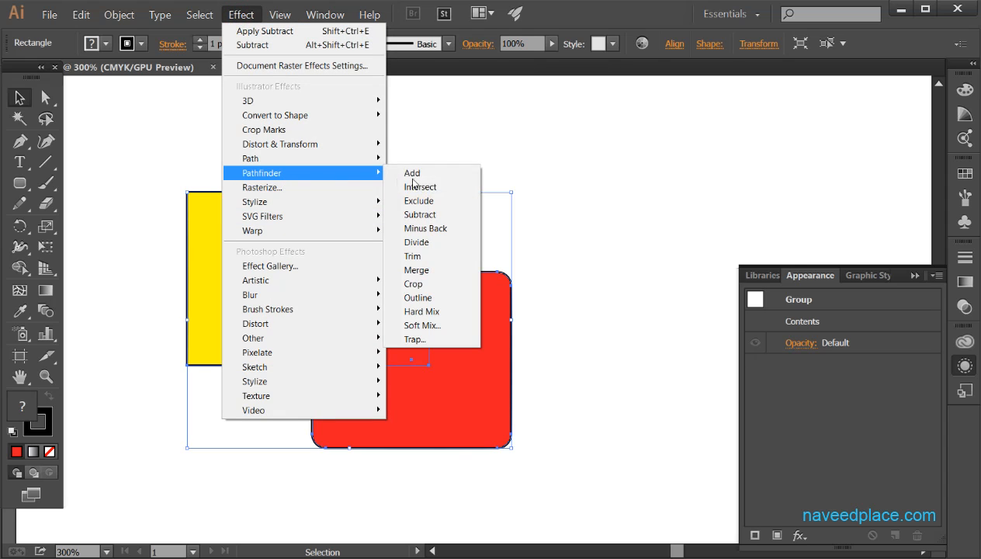
{"action": "left_click", "coordinate": [425, 223]}
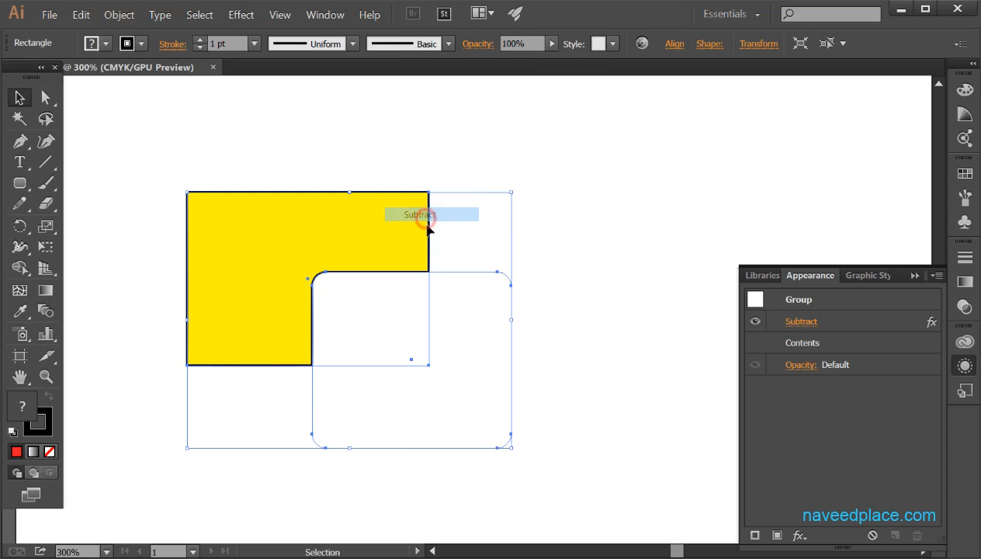
{"action": "left_click", "coordinate": [611, 403]}
{"action": "key", "text": "ctrl+z"}
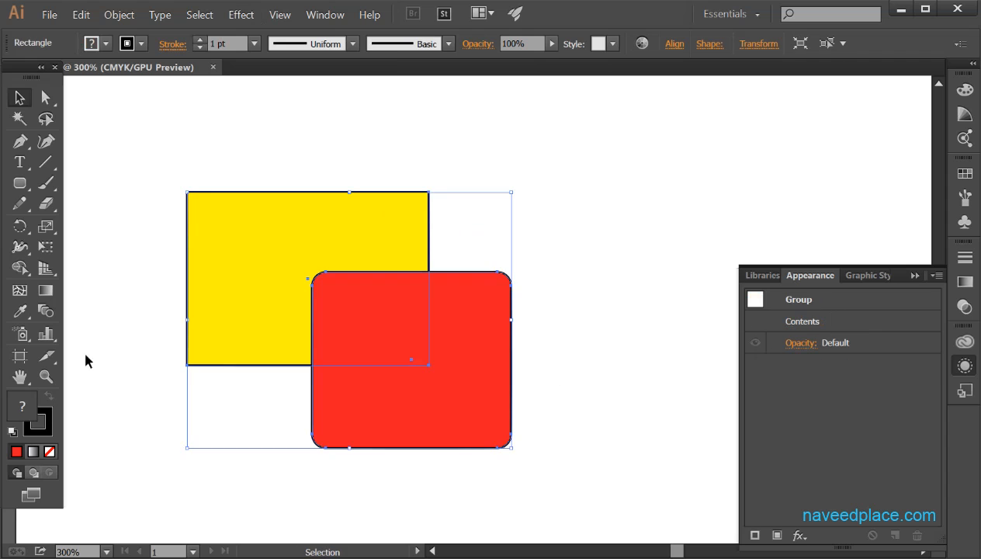
Apply the Pathfinder Minus Back effect to the grouped shapes, deselect the group, and undo the effect.
{"action": "left_click", "coordinate": [46, 377]}
{"action": "left_click", "coordinate": [263, 340]}
{"action": "left_click_drag", "start_coordinate": [329, 370], "coordinate": [97, 378]}
{"action": "left_click", "coordinate": [19, 98]}
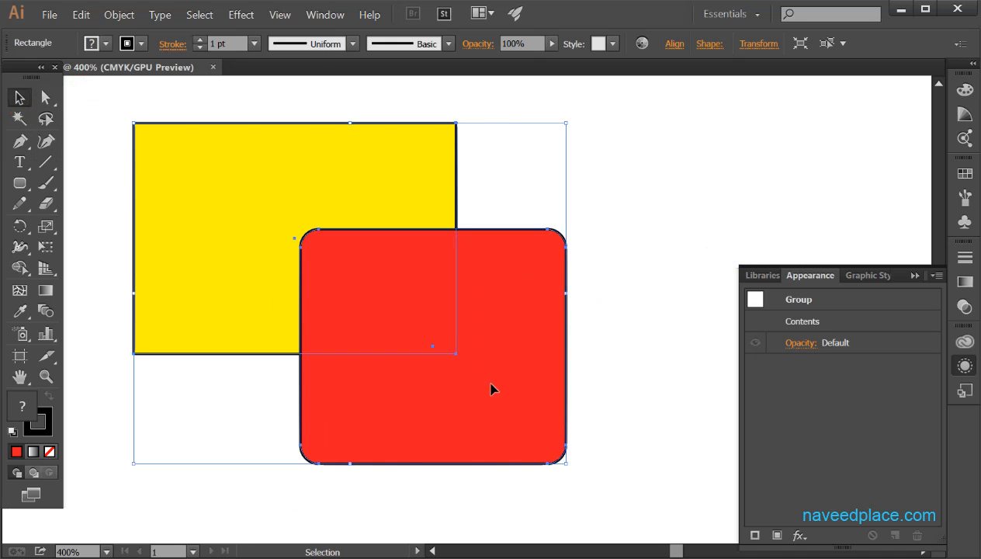
{"action": "left_click", "coordinate": [247, 15]}
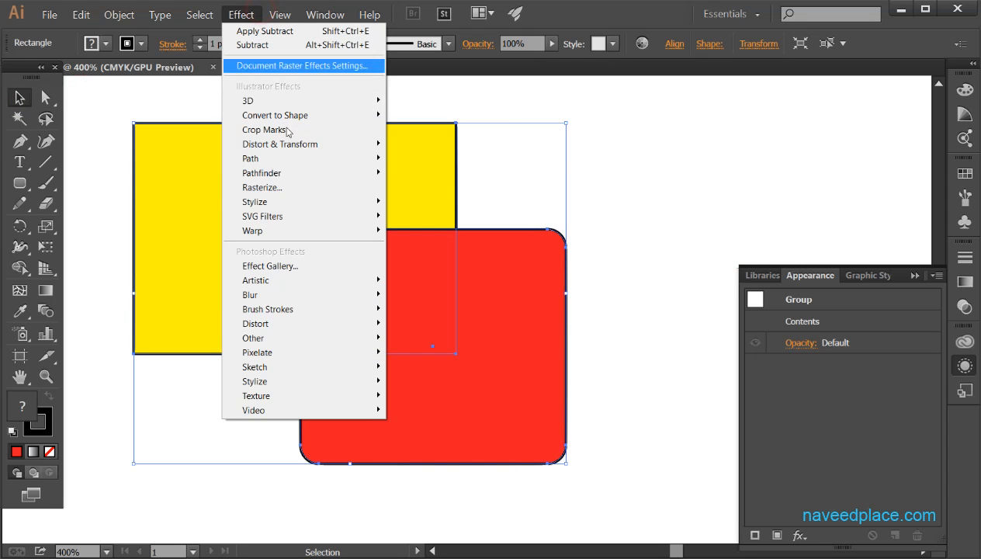
{"action": "left_click", "coordinate": [290, 173]}
{"action": "left_click", "coordinate": [447, 229]}
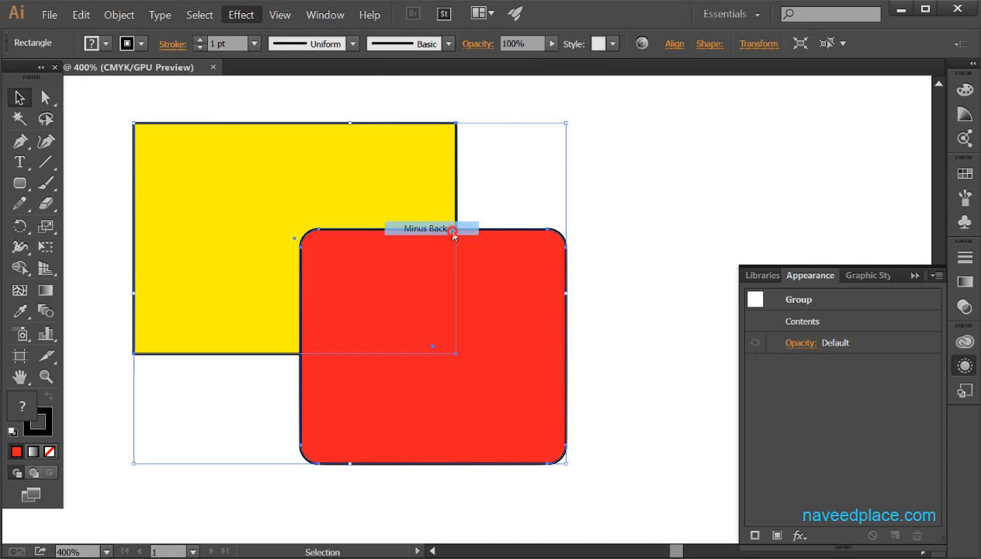
{"action": "left_click", "coordinate": [615, 370]}
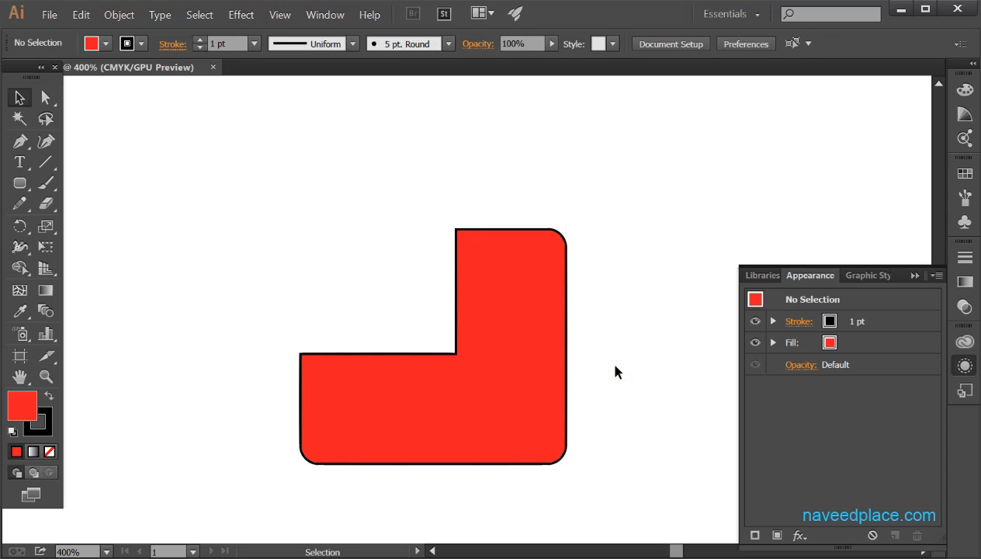
{"action": "key", "text": "ctrl+z"}
{"action": "key", "text": "ctrl+z"}
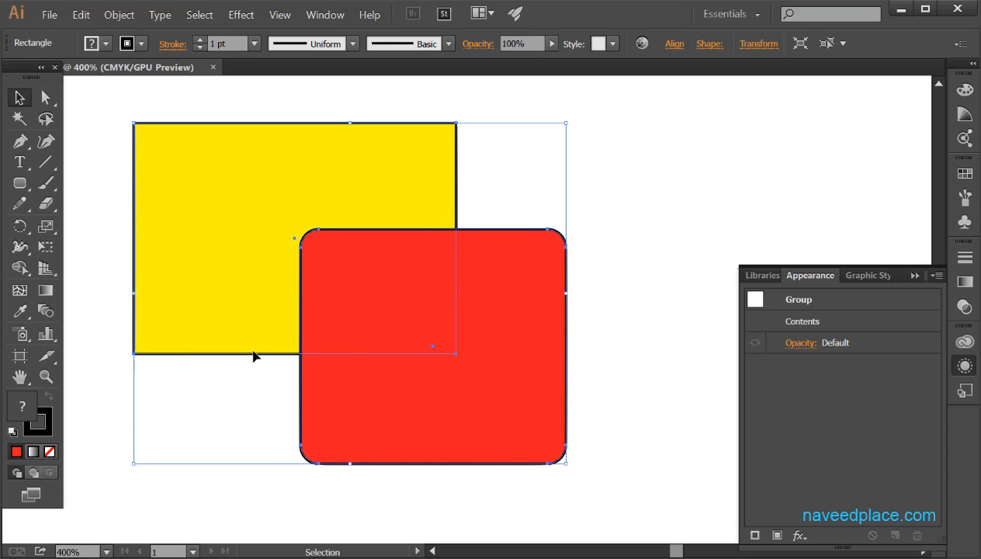
Reapply the Pathfinder Minus Back effect to the group of yellow and red shapes and undo it again.
{"action": "left_click", "coordinate": [240, 15]}
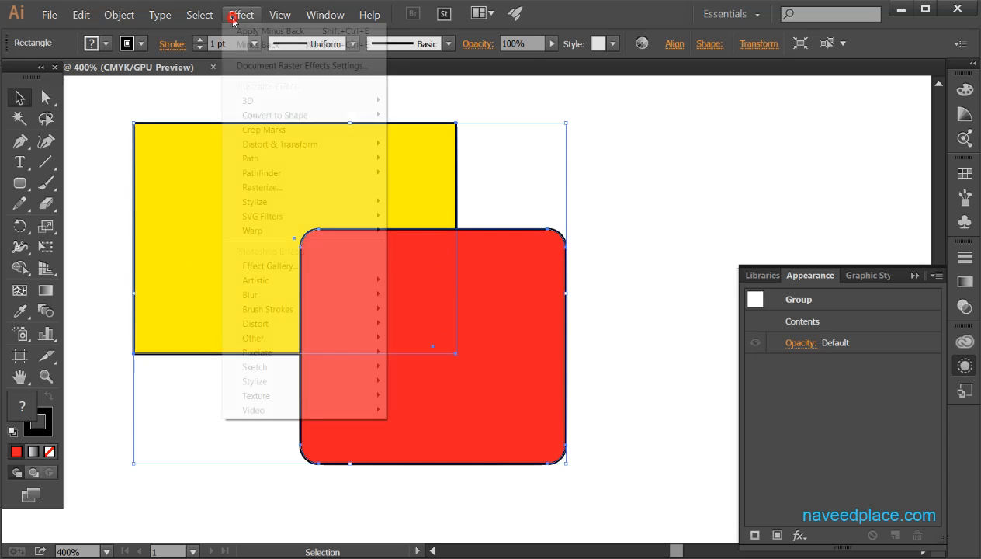
{"action": "mouse_move", "coordinate": [269, 179]}
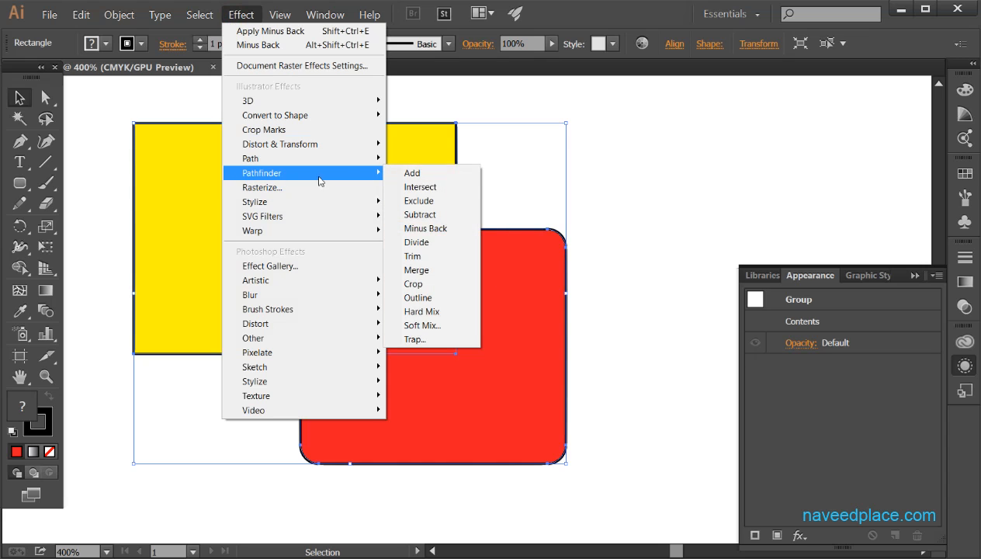
{"action": "left_click", "coordinate": [425, 229]}
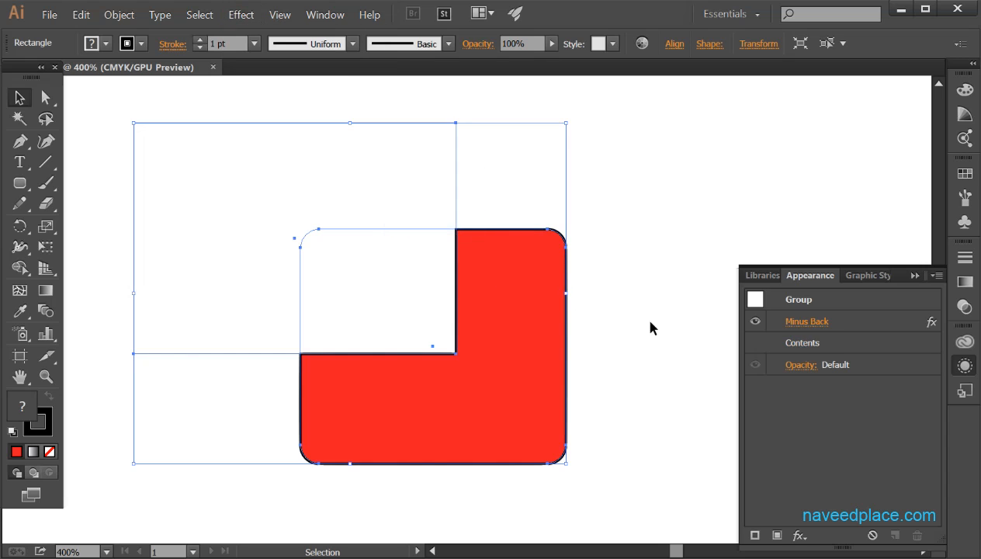
{"action": "left_click", "coordinate": [638, 315]}
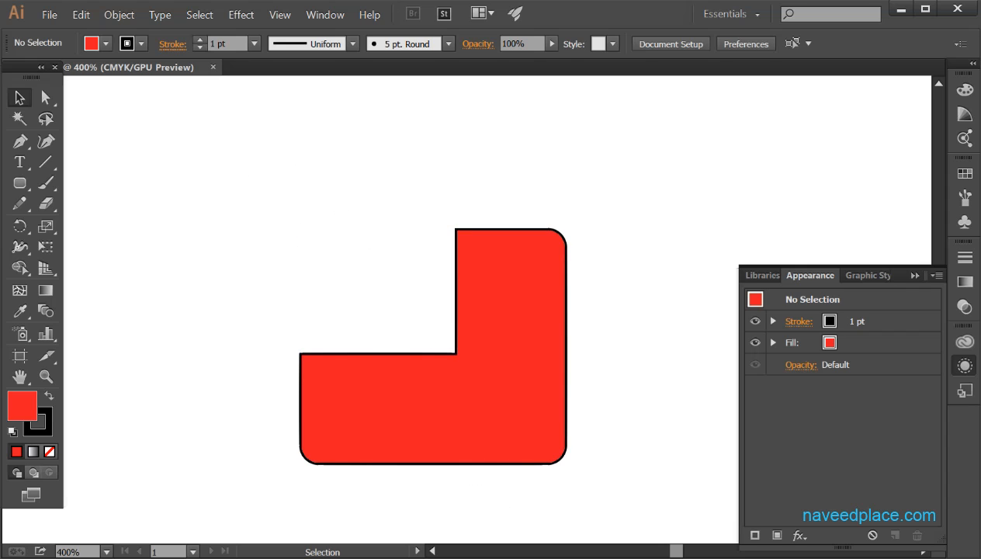
{"action": "key", "text": "ctrl+z"}
{"action": "key", "text": "ctrl+z"}
Apply the Pathfinder Divide effect to the grouped shapes and deselect the group.
{"action": "left_click", "coordinate": [242, 16]}
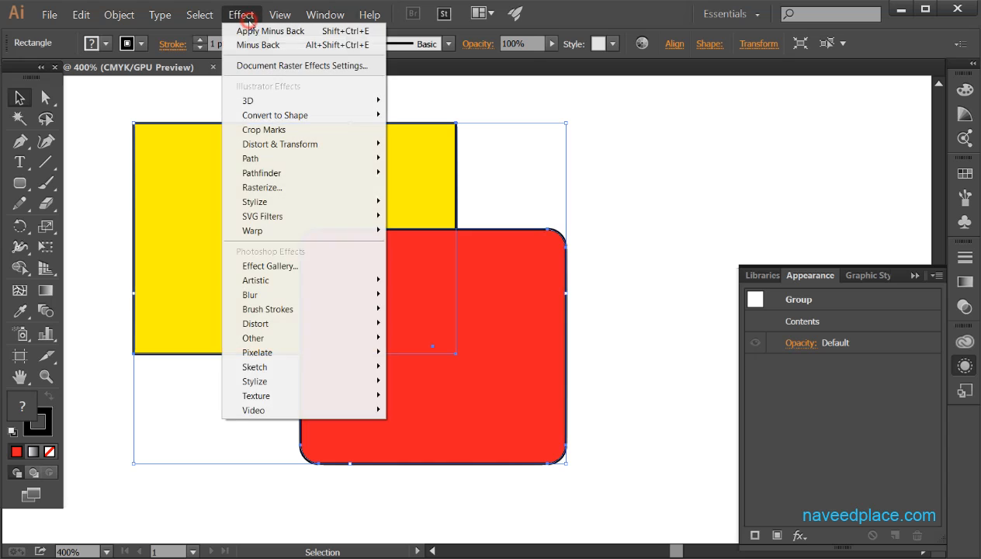
{"action": "mouse_move", "coordinate": [376, 173]}
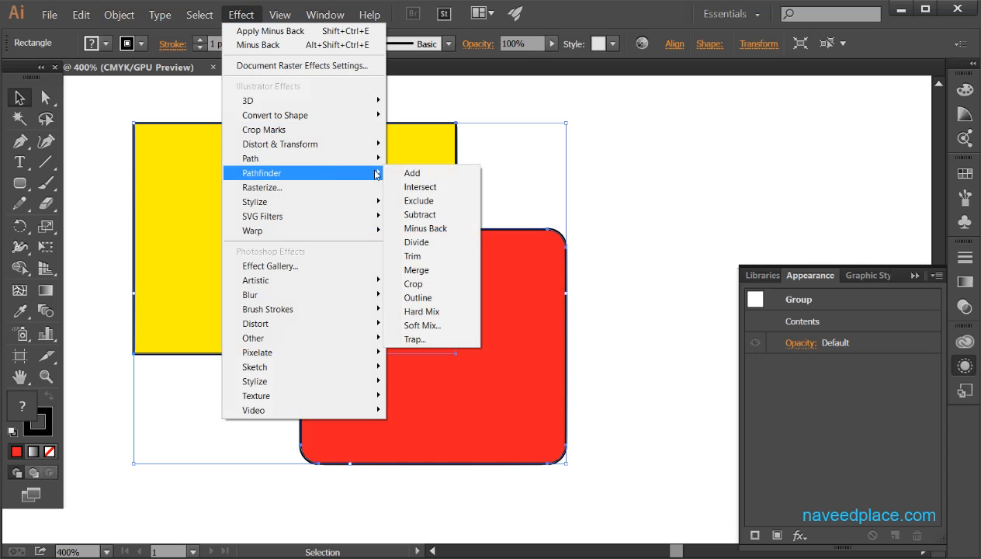
{"action": "left_click", "coordinate": [436, 242]}
{"action": "left_click", "coordinate": [633, 347]}
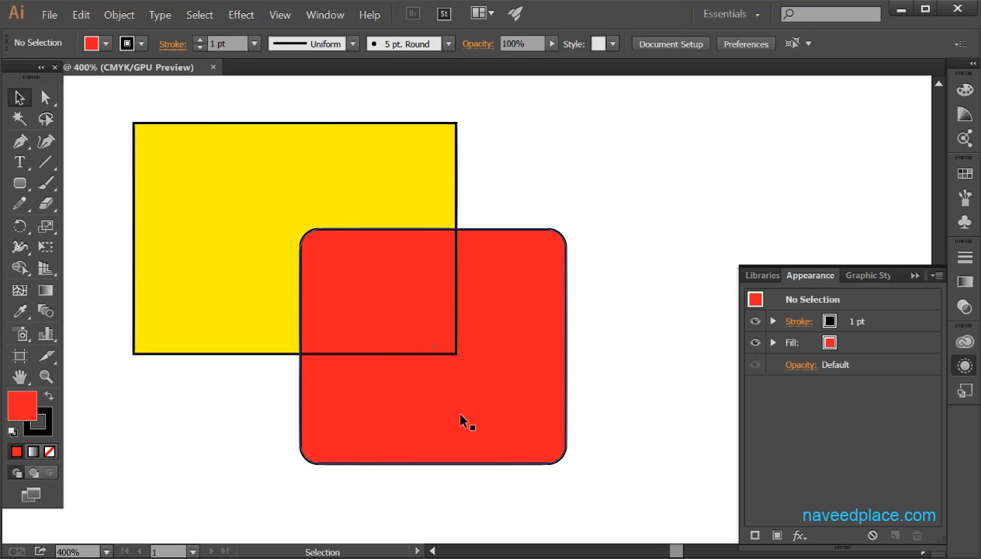
Move the divided group slightly up and to the left, and undo the move.
{"action": "left_click_drag", "start_coordinate": [390, 267], "coordinate": [340, 259]}
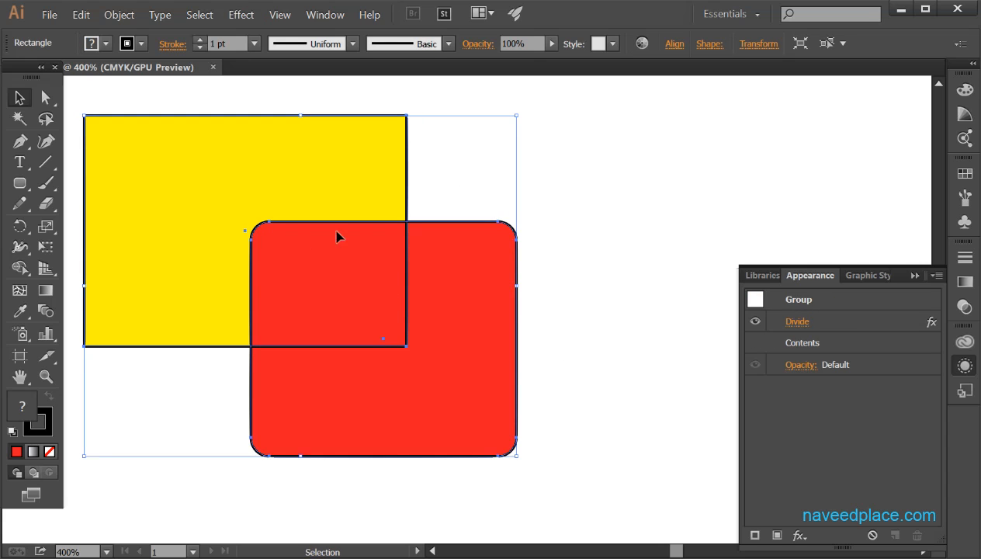
{"action": "key", "text": "ctrl+z"}
{"action": "key", "text": "ctrl+z"}
{"action": "key", "text": "ctrl+z"}
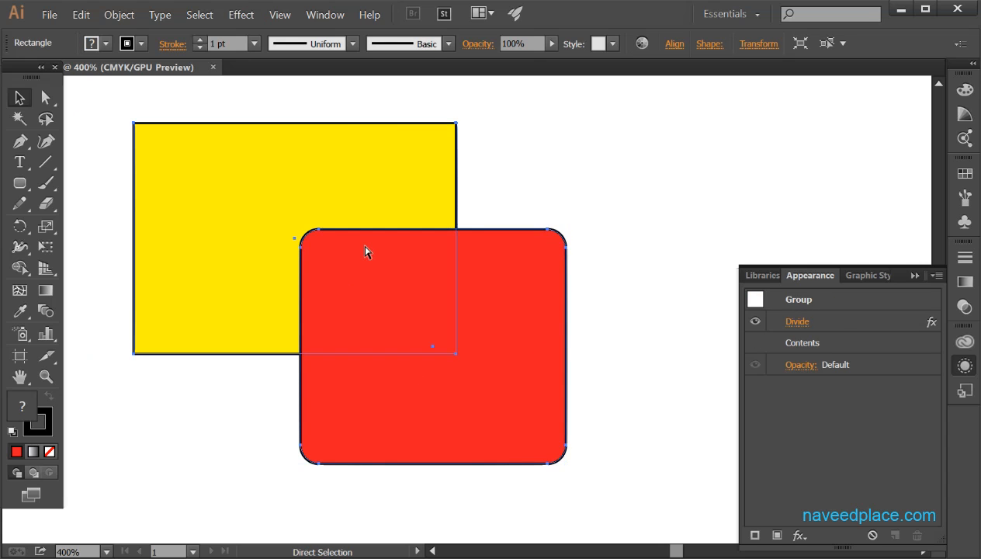
Ungroup the two shapes and try to apply the Pathfinder Trim effect to them while ungrouped.
{"action": "key", "text": "ctrl+shift+g"}
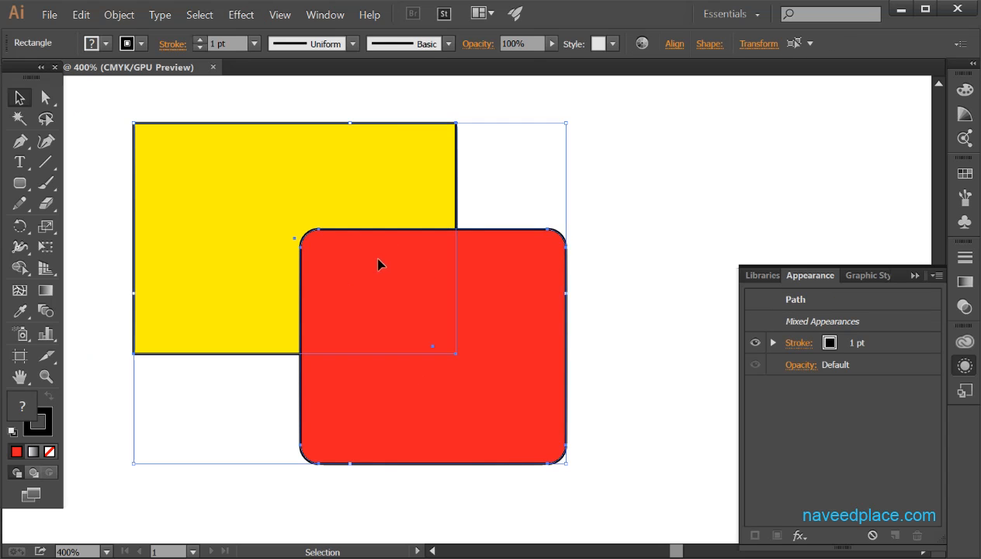
{"action": "left_click", "coordinate": [378, 266]}
{"action": "left_click", "coordinate": [241, 14]}
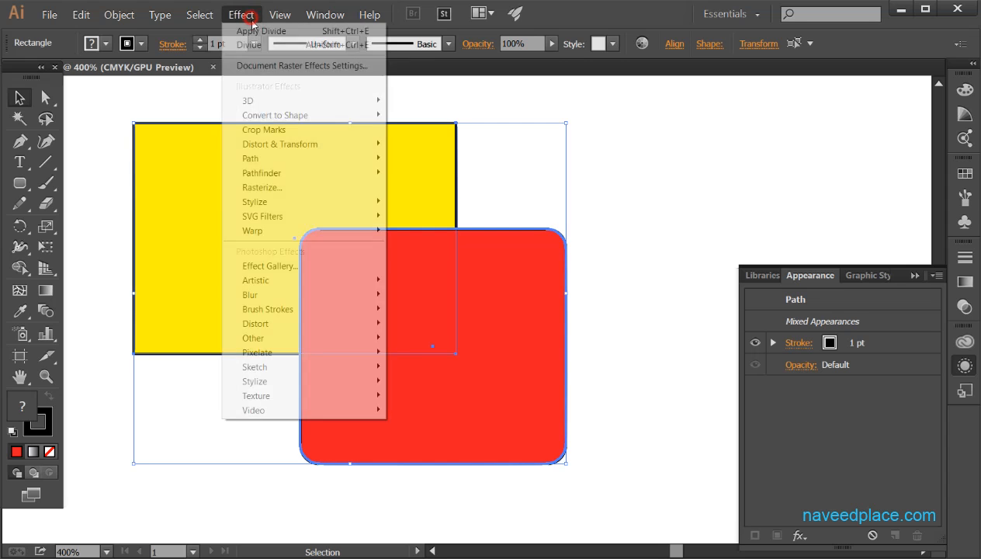
{"action": "mouse_move", "coordinate": [376, 175]}
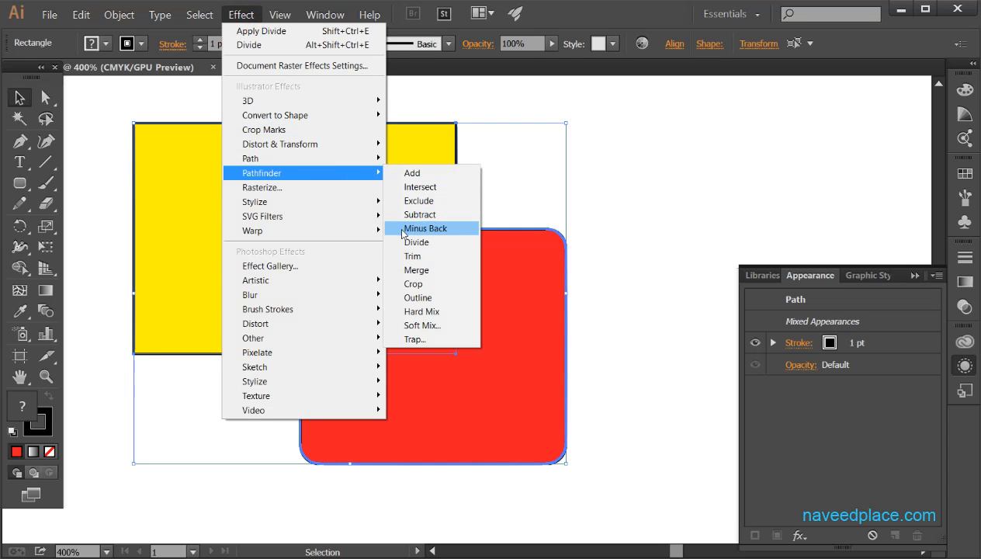
{"action": "left_click", "coordinate": [413, 256]}
{"action": "left_click", "coordinate": [657, 310]}
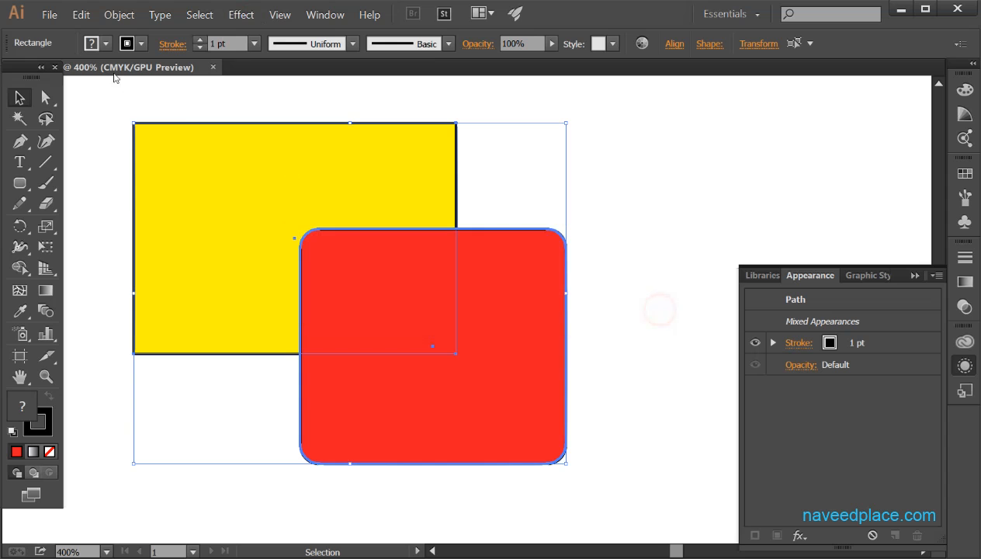
Group the yellow and red shapes, apply the Pathfinder Divide effect to the group, and undo the effect.
{"action": "left_click", "coordinate": [120, 14]}
{"action": "left_click", "coordinate": [124, 62]}
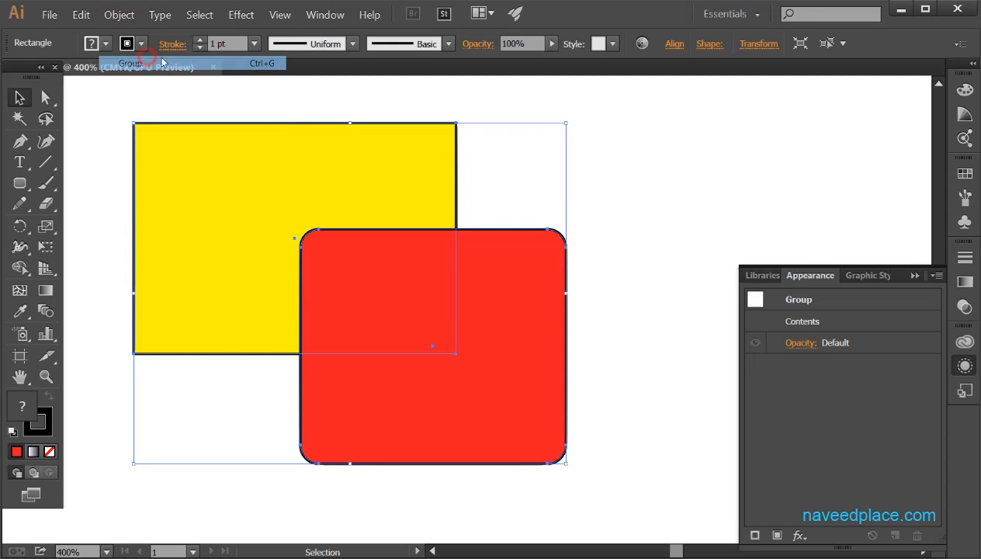
{"action": "left_click", "coordinate": [254, 22]}
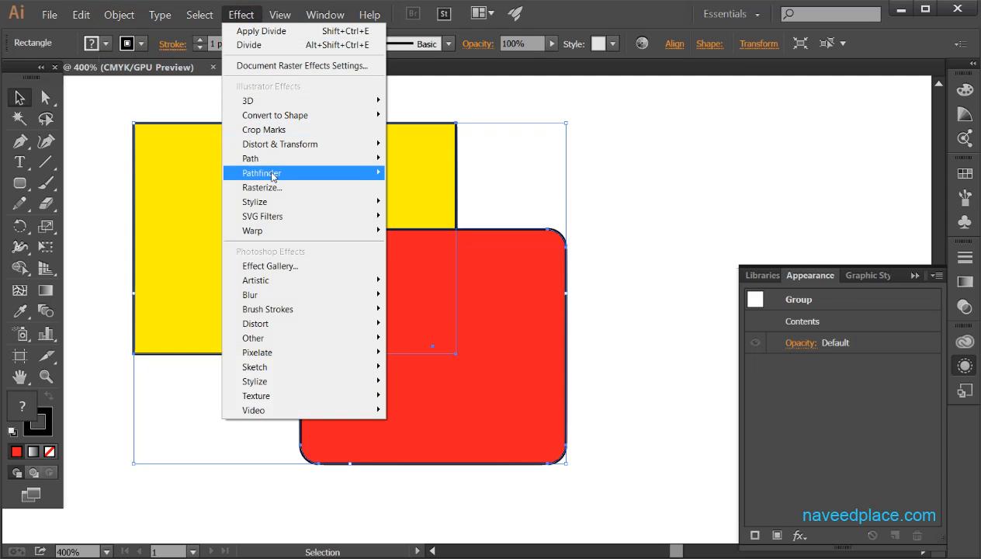
{"action": "mouse_move", "coordinate": [302, 175]}
{"action": "left_click", "coordinate": [444, 243]}
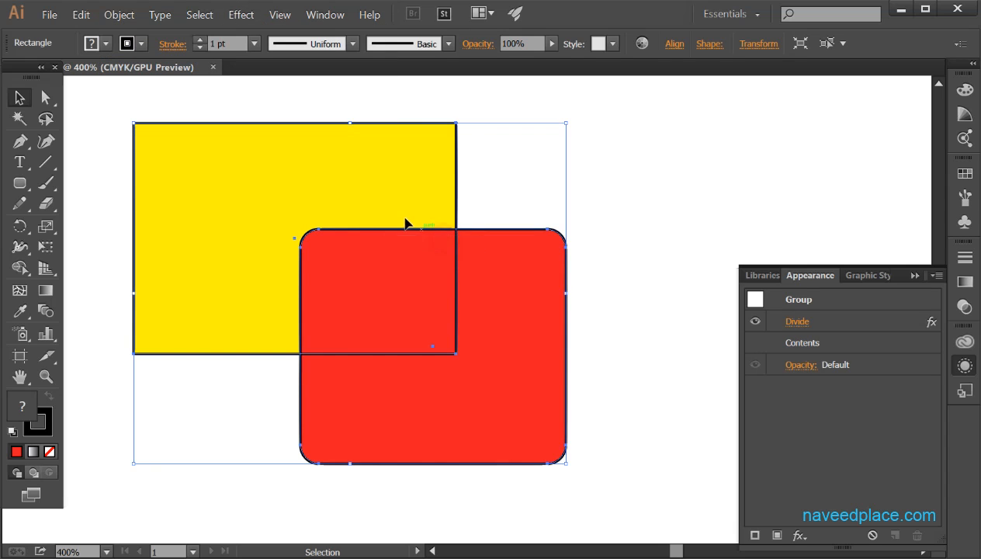
{"action": "key", "text": "ctrl+z"}
Apply the Pathfinder Trim effect to the grouped shapes, deselect the group, and undo the effect.
{"action": "left_click", "coordinate": [251, 17]}
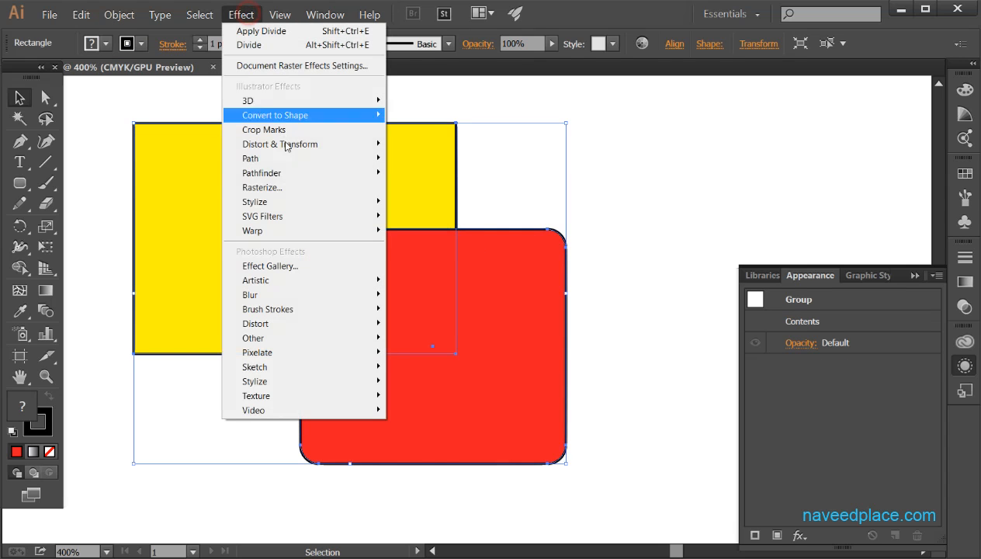
{"action": "mouse_move", "coordinate": [292, 172]}
{"action": "left_click", "coordinate": [439, 256]}
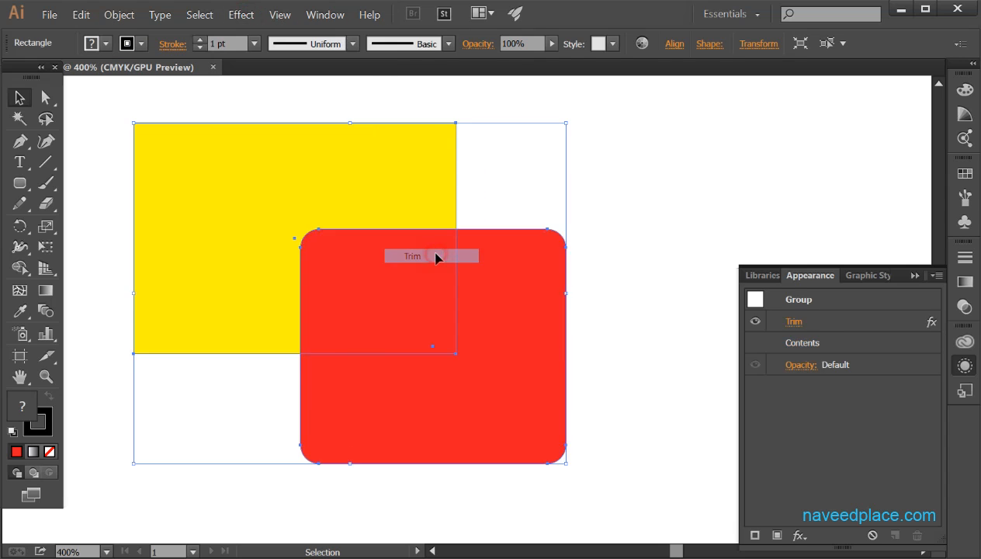
{"action": "left_click", "coordinate": [621, 321]}
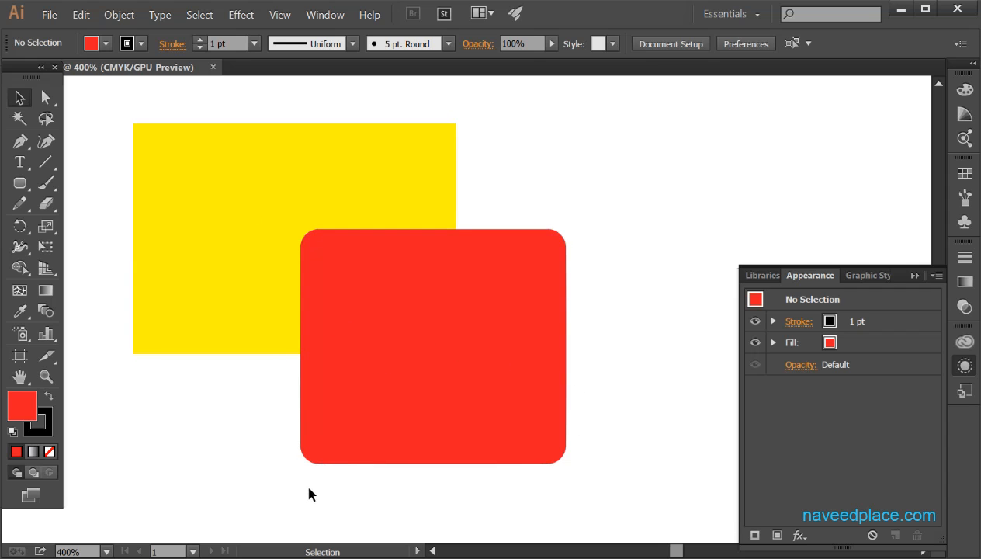
{"action": "key", "text": "ctrl+a"}
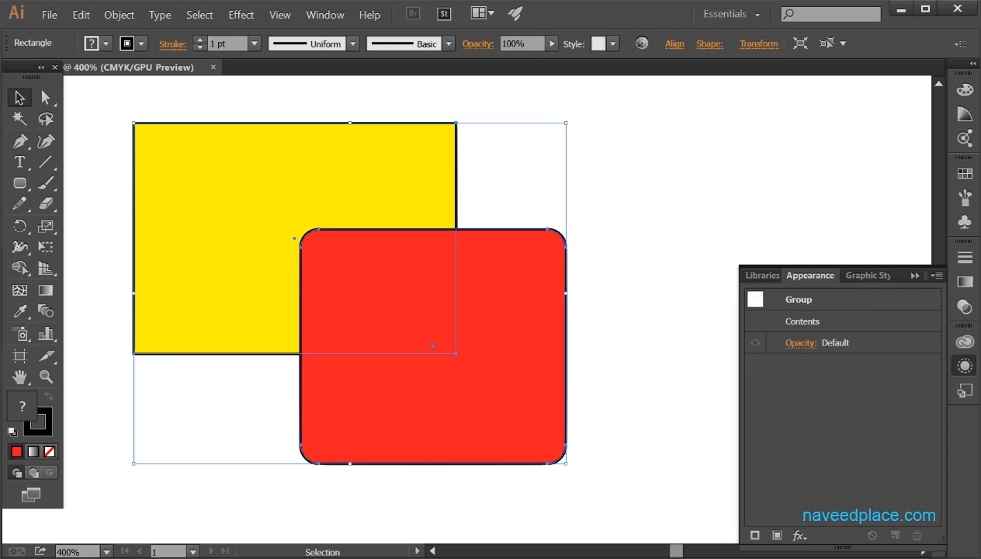
Apply the Pathfinder Merge effect to the grouped shapes, deselect them, and ungroup the two shapes.
{"action": "left_click", "coordinate": [246, 16]}
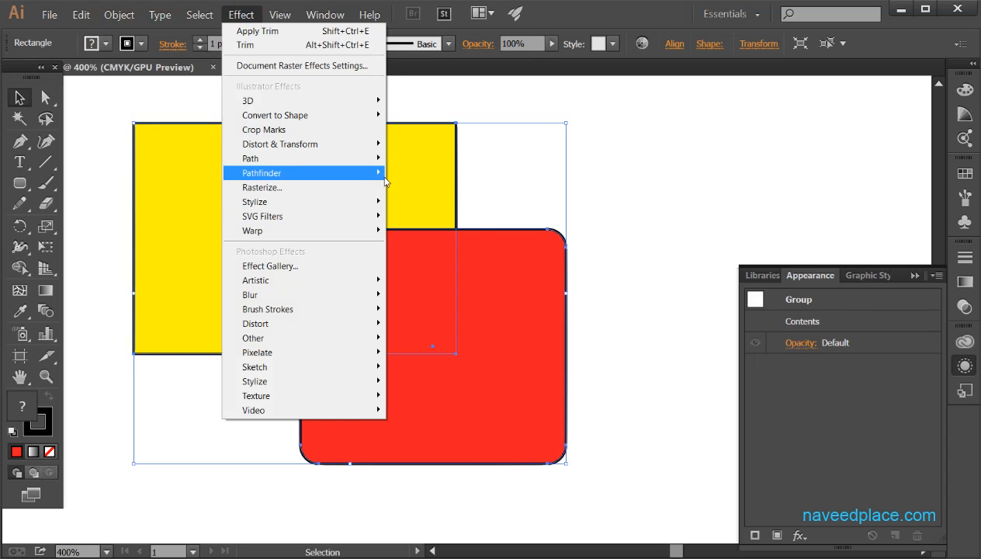
{"action": "mouse_move", "coordinate": [386, 178]}
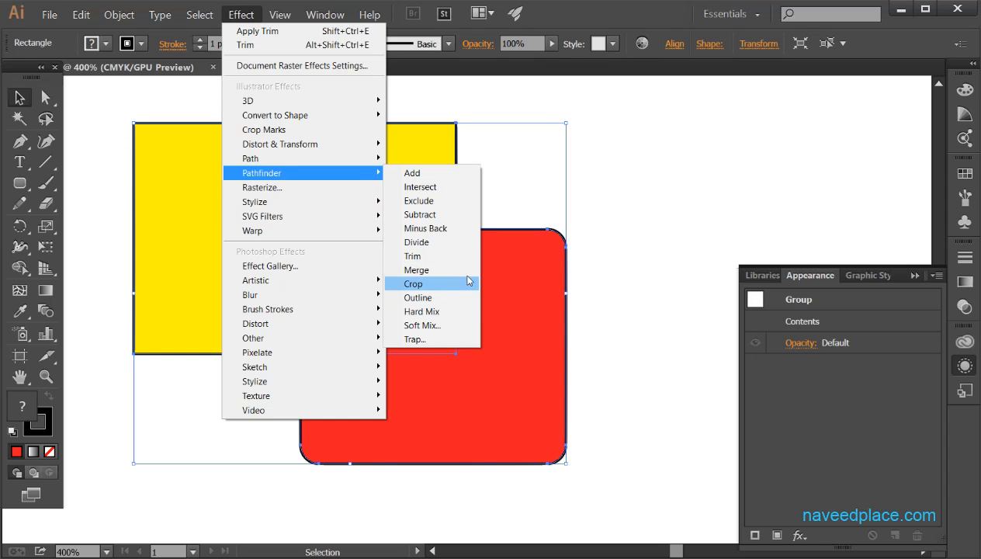
{"action": "left_click", "coordinate": [468, 271]}
{"action": "left_click", "coordinate": [610, 337]}
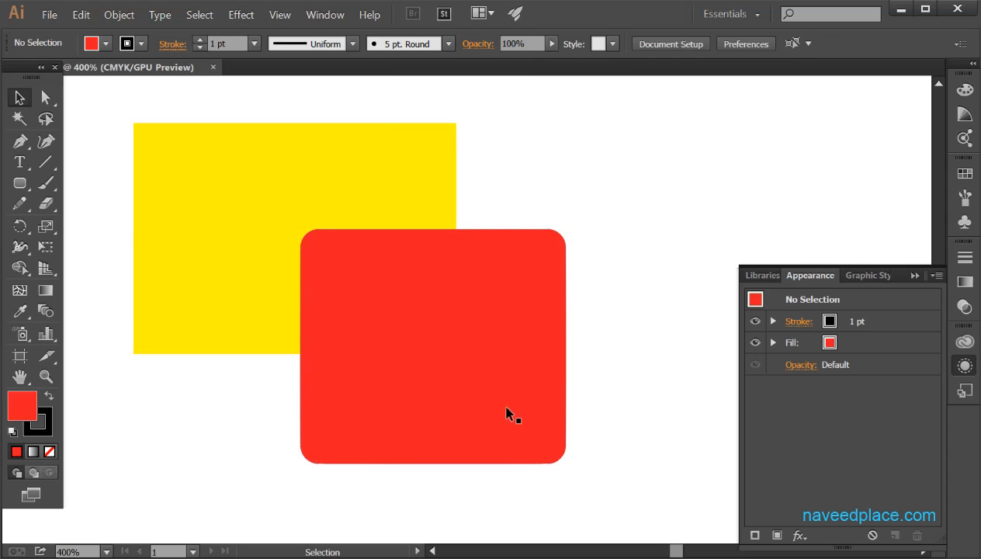
{"action": "left_click", "coordinate": [468, 336]}
{"action": "key", "text": "ctrl+shift+g"}
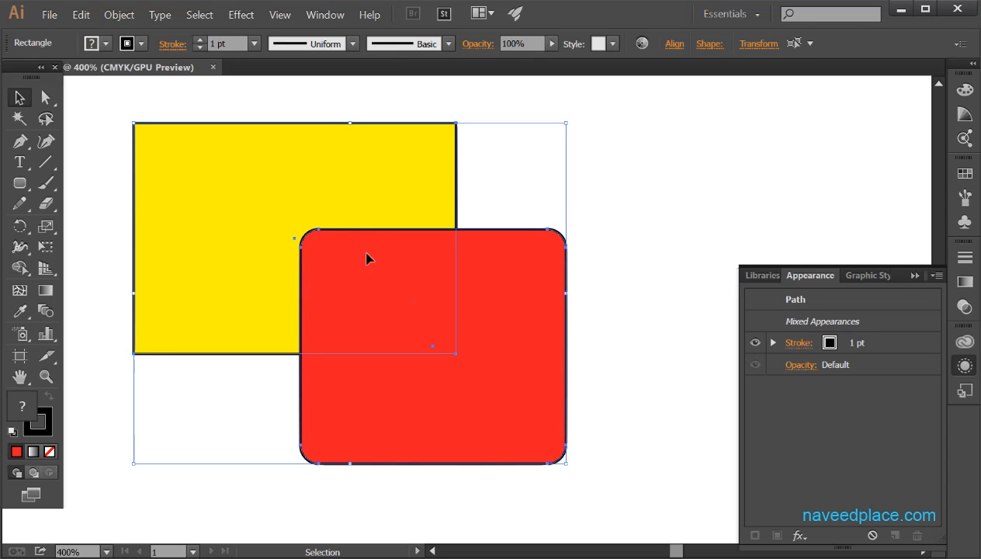
Group the yellow and red shapes, apply the Pathfinder Crop effect to the group, and deselect it.
{"action": "left_click", "coordinate": [112, 10]}
{"action": "left_click", "coordinate": [130, 63]}
{"action": "left_click", "coordinate": [229, 22]}
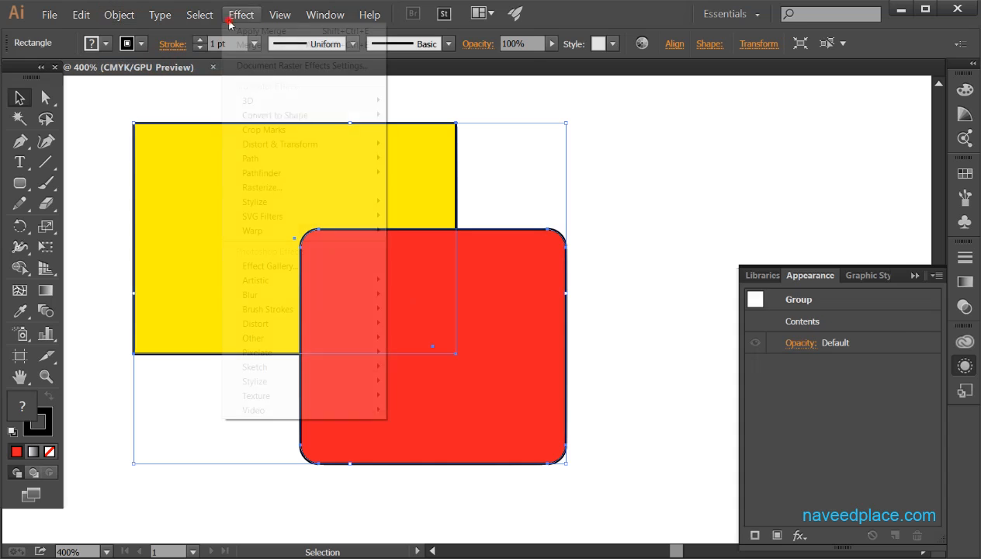
{"action": "mouse_move", "coordinate": [276, 172]}
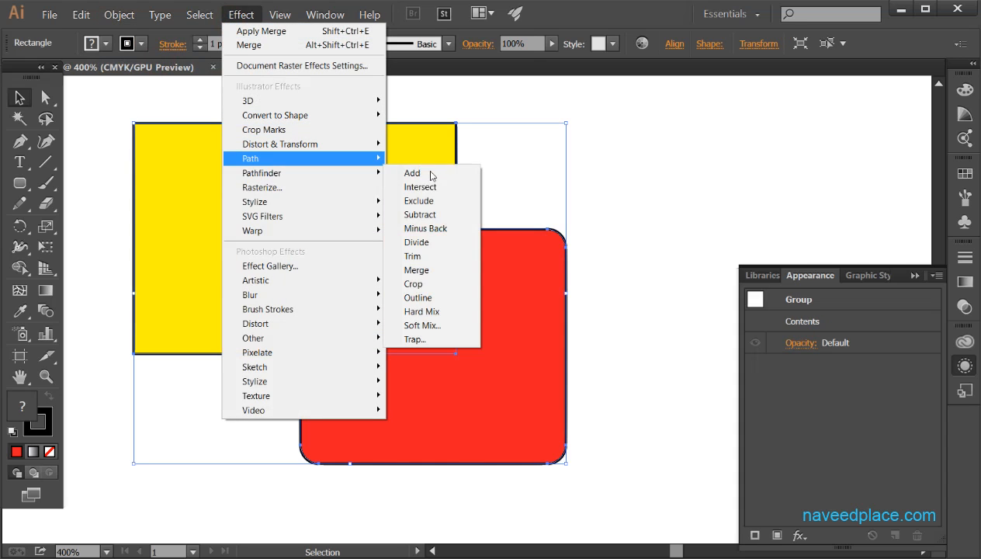
{"action": "left_click", "coordinate": [415, 284]}
{"action": "left_click", "coordinate": [648, 320]}
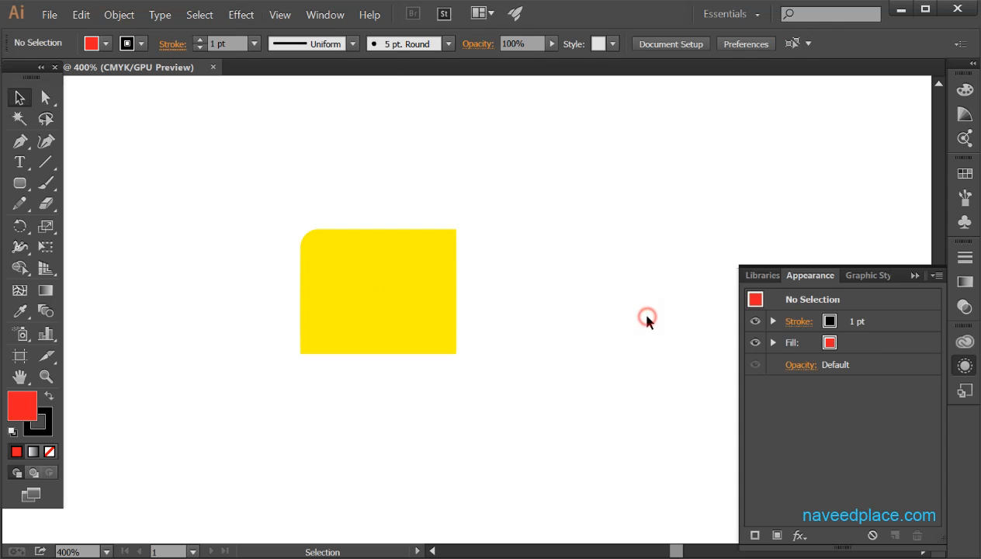
Undo the Crop effect, and try the Pathfinder Outline effect on the grouped shapes before undoing it as well.
{"action": "key", "text": "ctrl+z"}
{"action": "key", "text": "ctrl+z"}
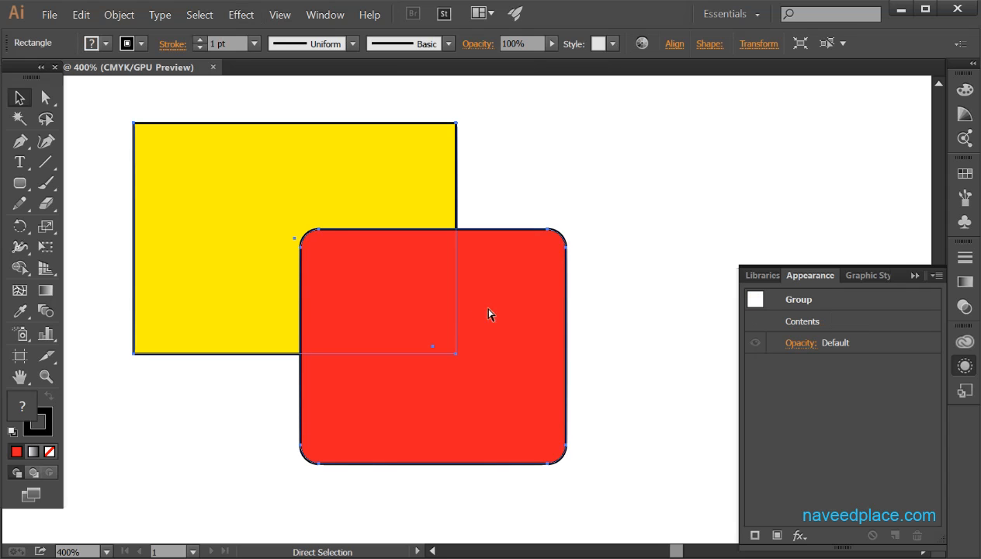
{"action": "left_click", "coordinate": [241, 15]}
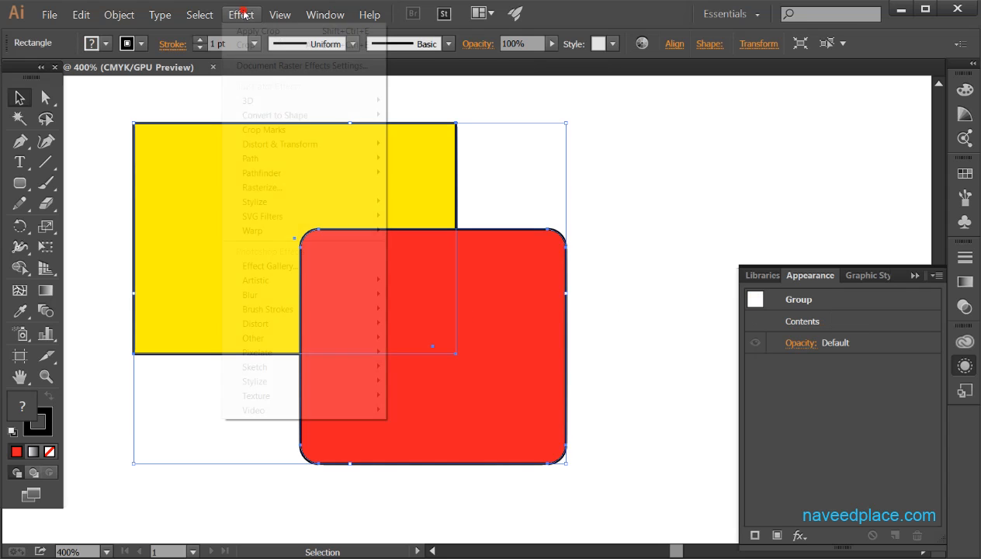
{"action": "mouse_move", "coordinate": [295, 179]}
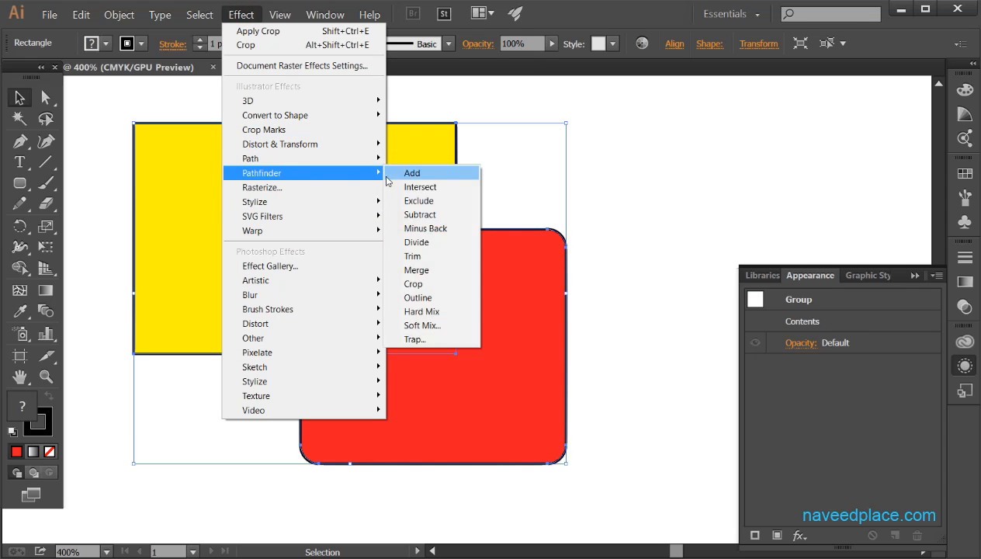
{"action": "left_click", "coordinate": [433, 299]}
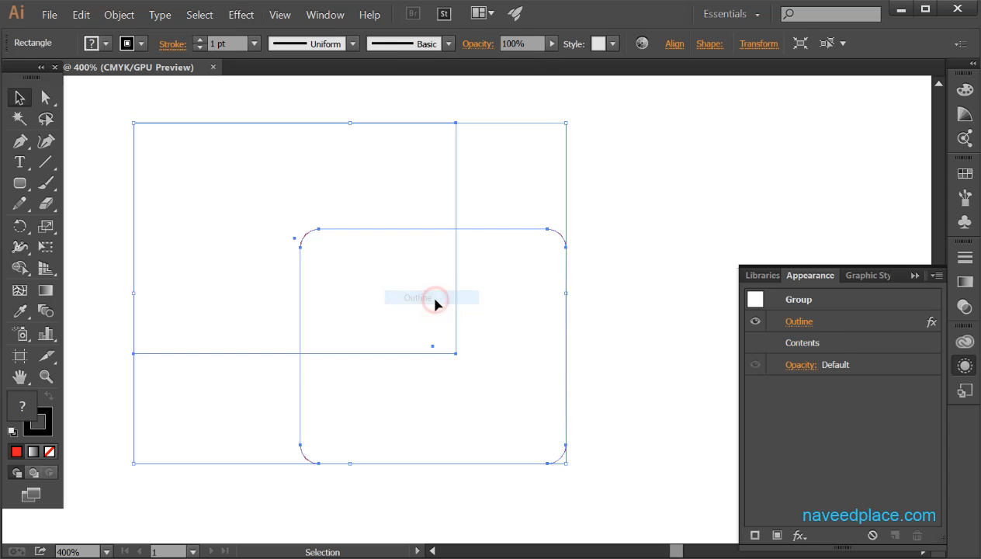
{"action": "left_click", "coordinate": [647, 377]}
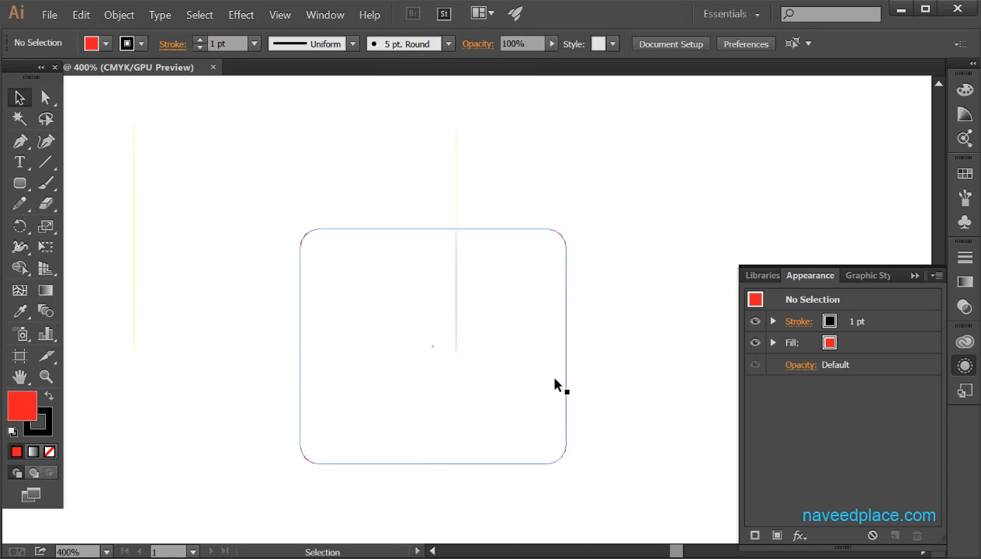
{"action": "key", "text": "ctrl+z"}
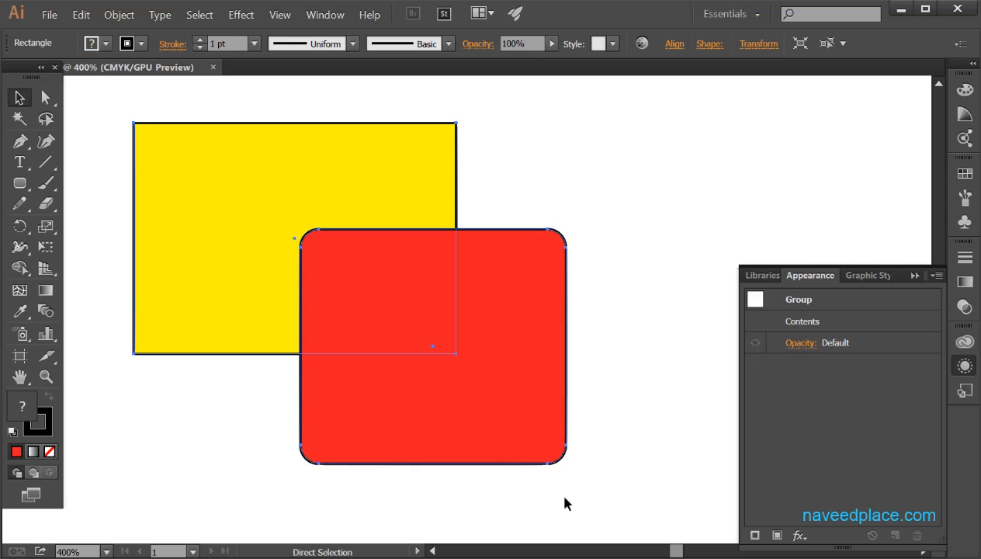
Apply the Pathfinder Hard Mix effect to the grouped yellow and red shapes and deselect the group.
{"action": "left_click", "coordinate": [240, 15]}
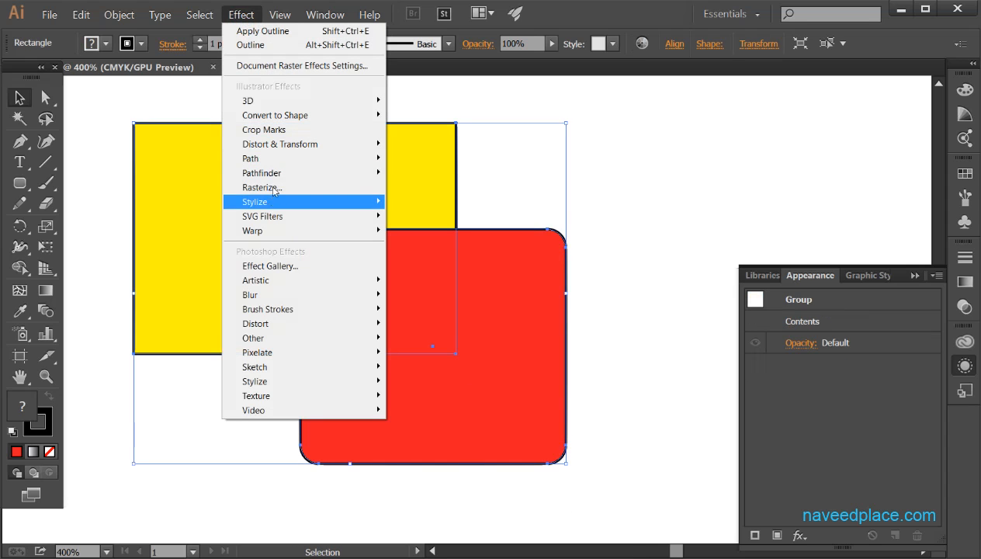
{"action": "mouse_move", "coordinate": [318, 173]}
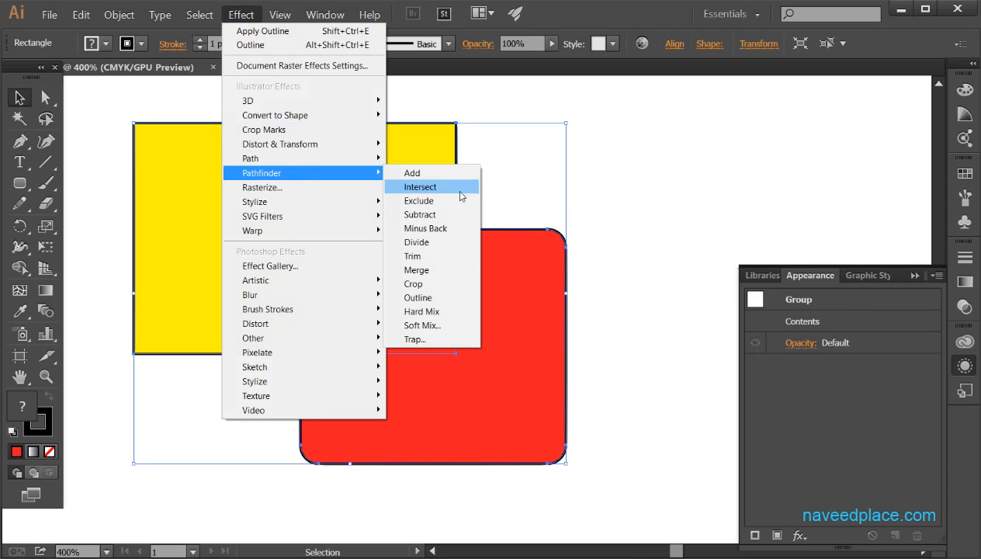
{"action": "left_click", "coordinate": [443, 314]}
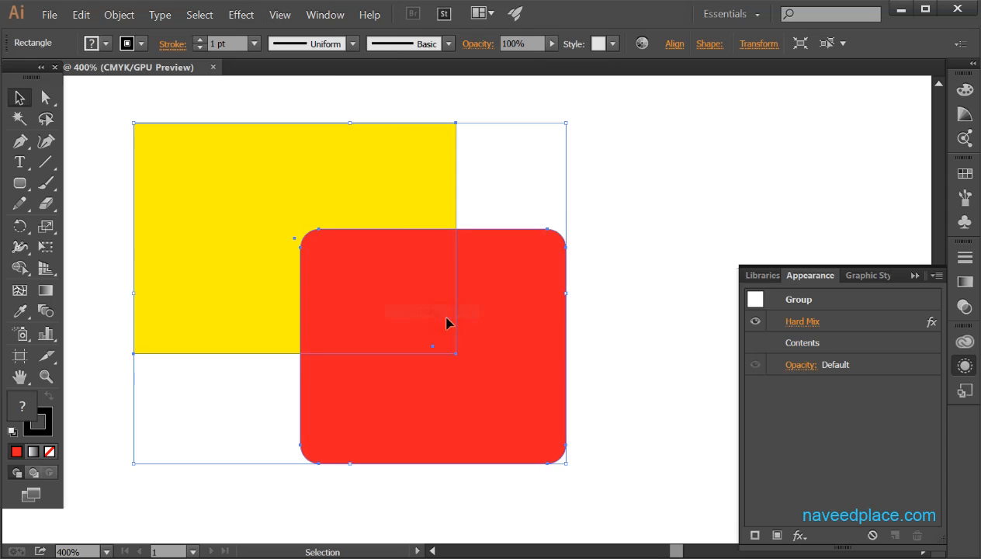
{"action": "left_click", "coordinate": [635, 359]}
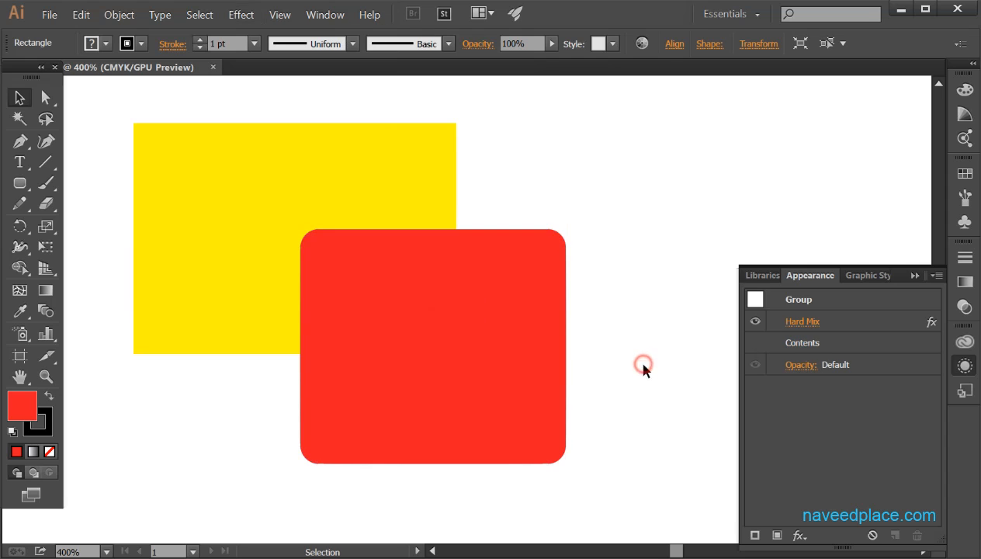
Preview the Pathfinder Soft Mix effect with a 50% mixing rate on the grouped shapes, and cancel it.
{"action": "left_click", "coordinate": [546, 362]}
{"action": "left_click", "coordinate": [241, 14]}
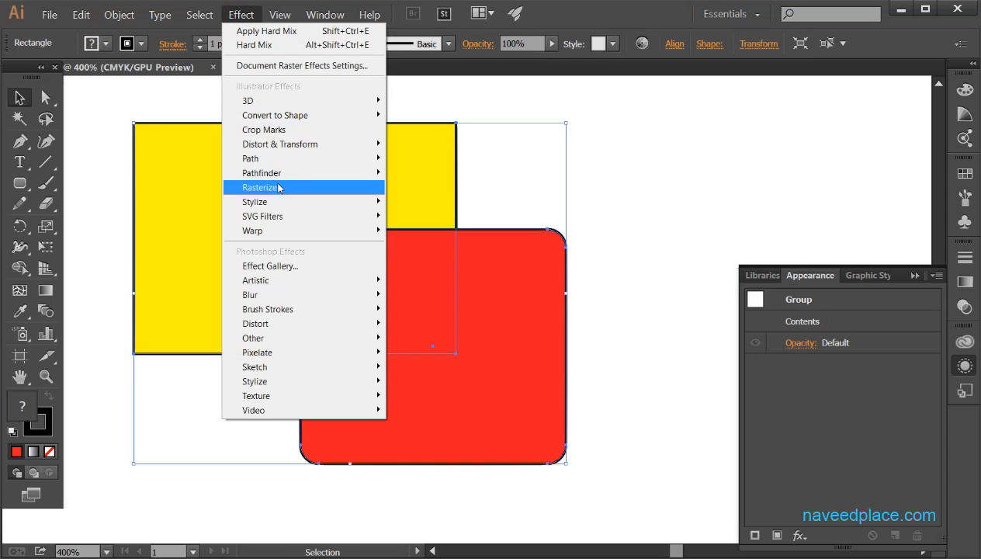
{"action": "mouse_move", "coordinate": [357, 172]}
{"action": "left_click", "coordinate": [445, 328]}
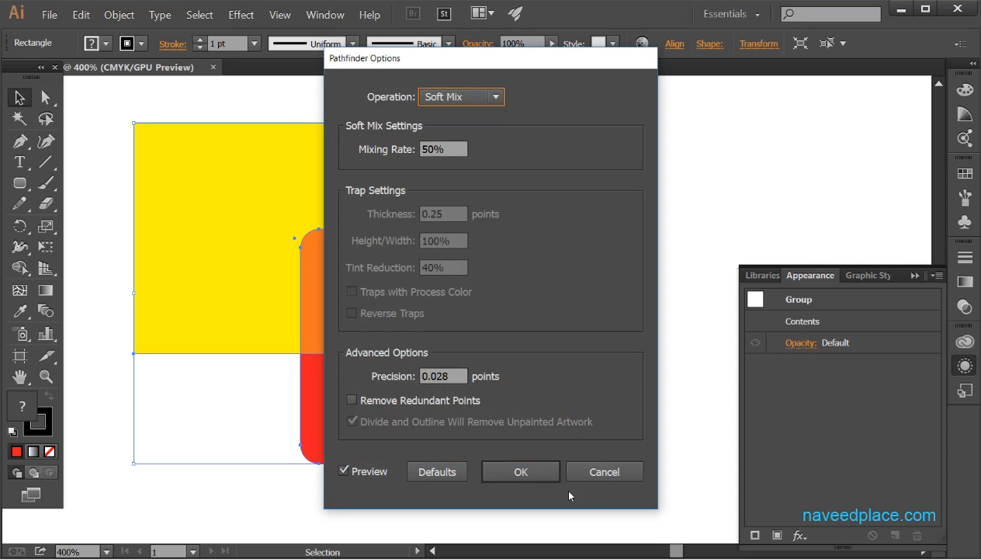
{"action": "left_click", "coordinate": [603, 476]}
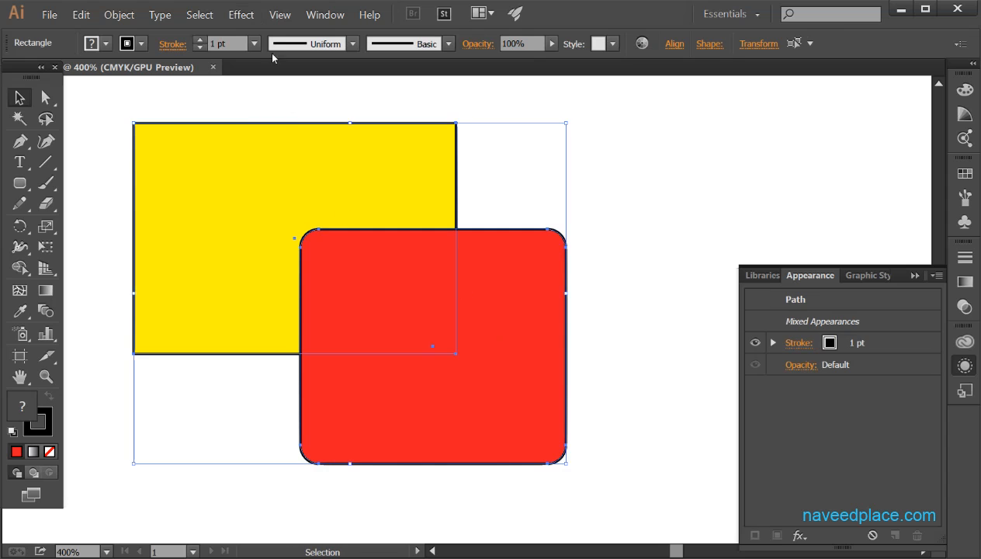
{"action": "left_click", "coordinate": [267, 15]}
{"action": "left_click", "coordinate": [280, 171]}
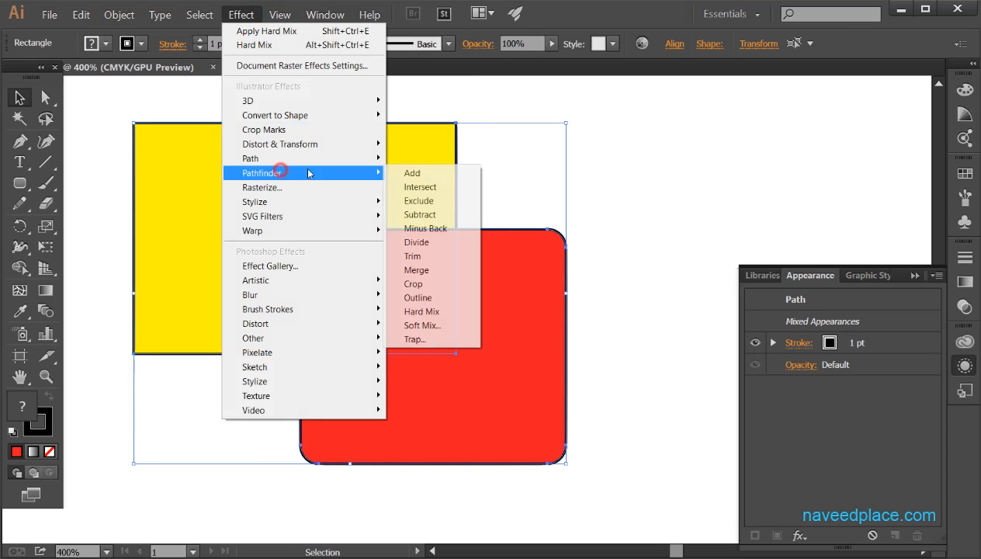
{"action": "left_click", "coordinate": [415, 339]}
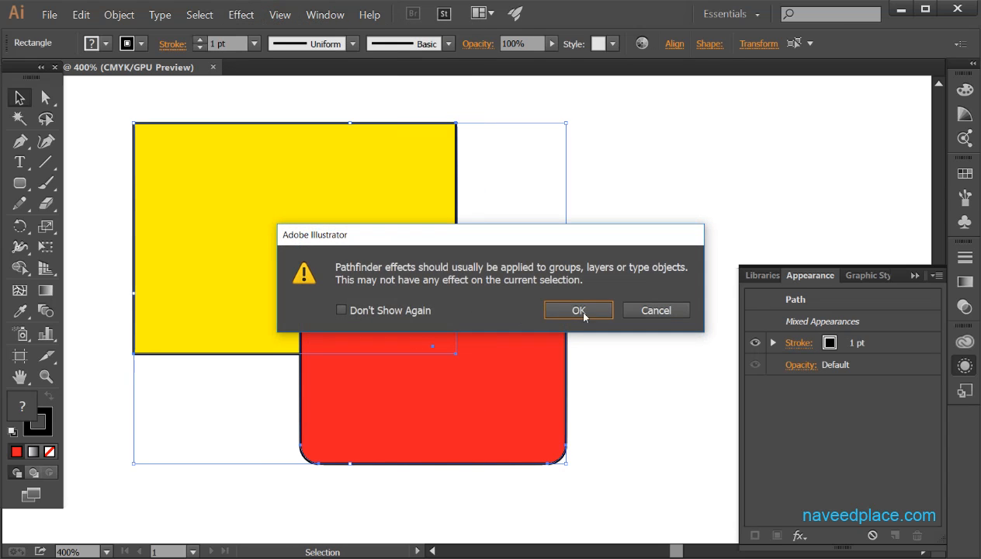
{"action": "left_click", "coordinate": [641, 312]}
Group the two shapes and apply the Pathfinder Trap effect with 0.25 points thickness, 100% height/width and 40% tint reduction.
{"action": "left_click", "coordinate": [120, 17]}
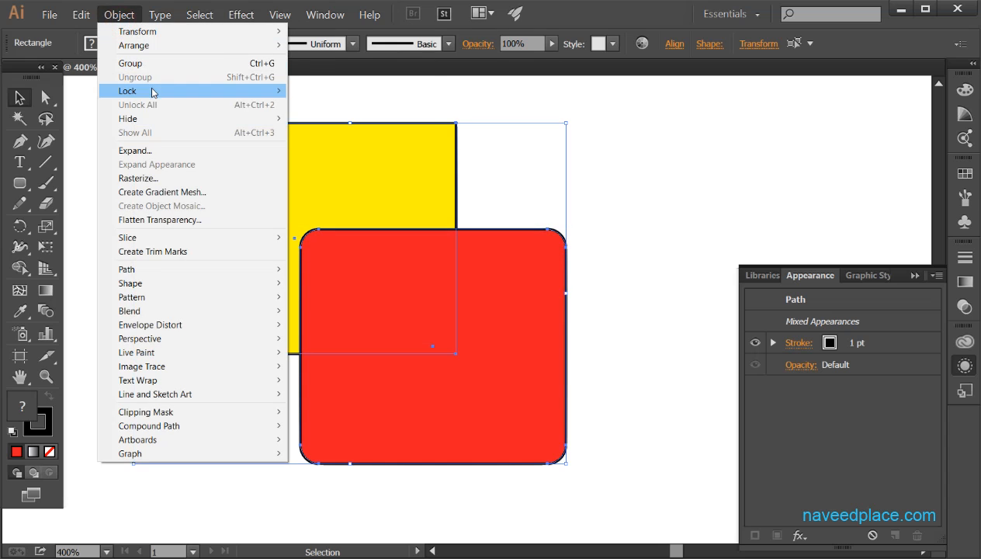
{"action": "left_click", "coordinate": [127, 64]}
{"action": "left_click", "coordinate": [241, 15]}
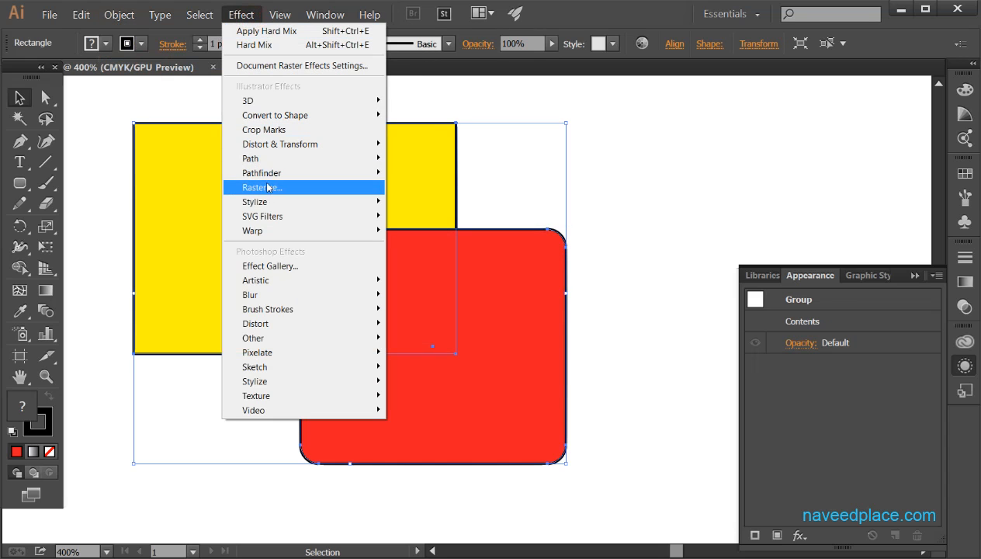
{"action": "mouse_move", "coordinate": [274, 174]}
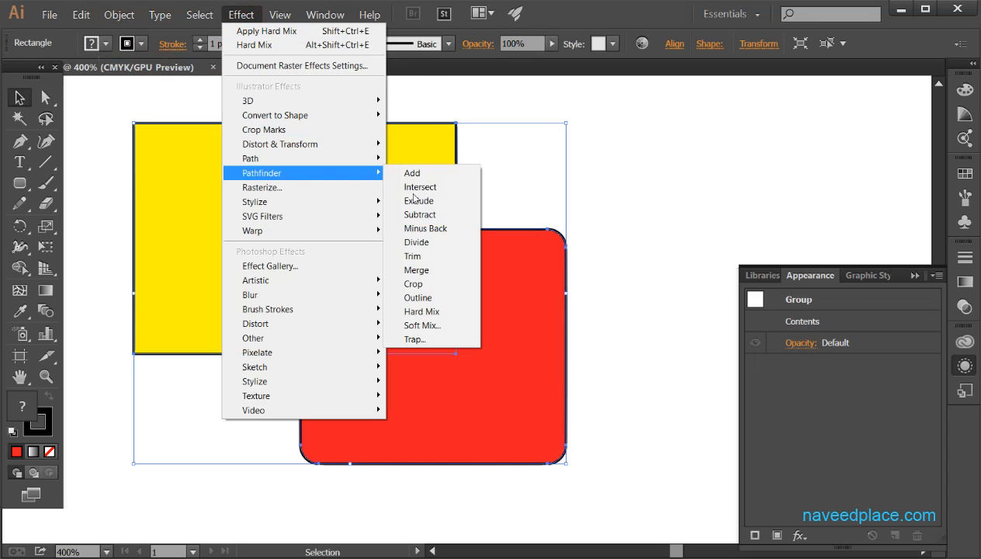
{"action": "left_click", "coordinate": [433, 337]}
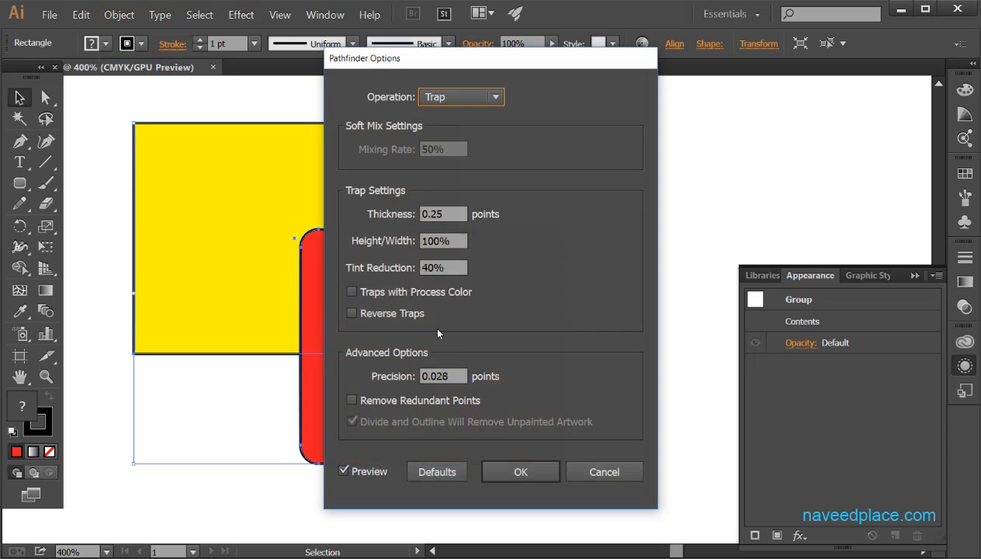
{"action": "left_click", "coordinate": [523, 471]}
{"action": "left_click", "coordinate": [650, 412]}
{"action": "left_click", "coordinate": [342, 290]}
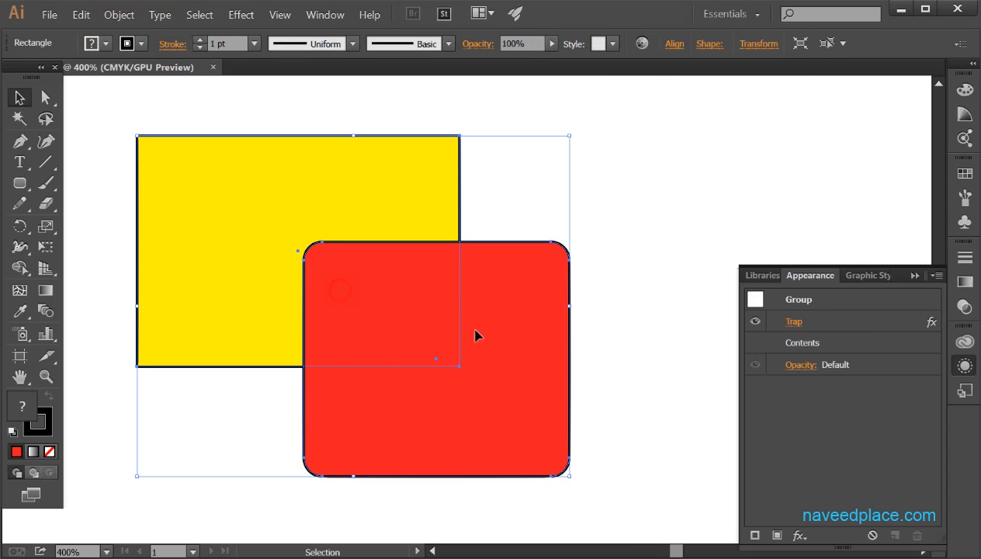
Undo the earlier edits back to the point where the rounded rectangle is yellow and overlaps the yellow rectangle.
{"action": "key", "text": "ctrl+z"}
{"action": "key", "text": "ctrl+z"}
{"action": "key", "text": "ctrl+z"}
{"action": "key", "text": "ctrl+z"}
{"action": "key", "text": "ctrl+z"}
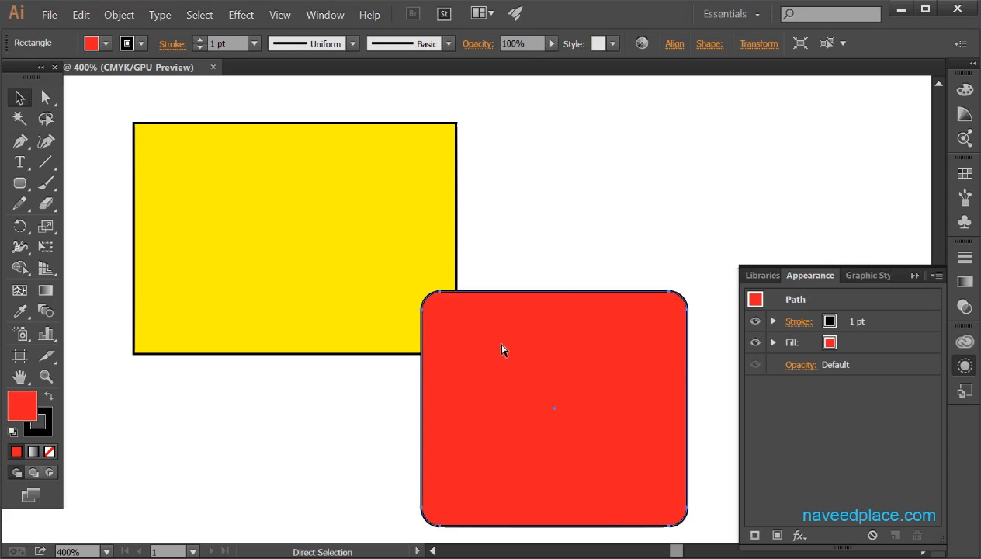
{"action": "left_click_drag", "start_coordinate": [473, 320], "coordinate": [380, 265]}
{"action": "key", "text": "ctrl+z"}
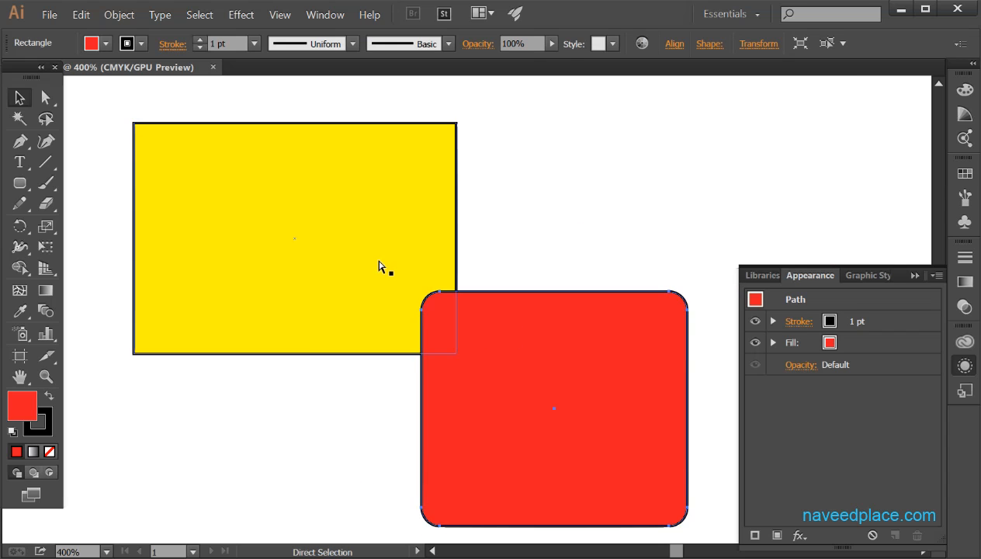
{"action": "key", "text": "ctrl+shift+z"}
{"action": "key", "text": "ctrl+z"}
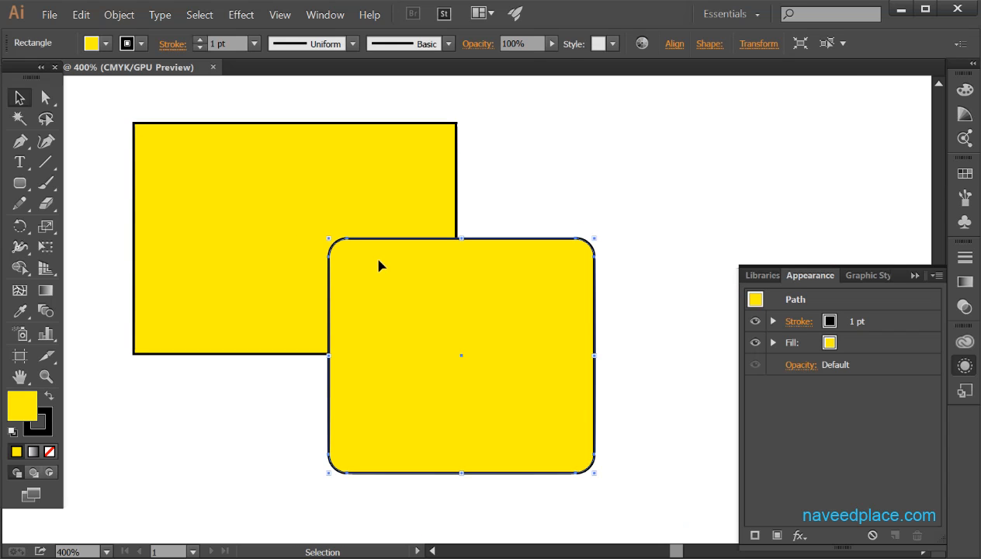
Move the rounded rectangle slightly up and to the left over the rectangle, and show the Pathfinder panel.
{"action": "mouse_move", "coordinate": [387, 318]}
{"action": "left_mouse_down"}
{"action": "mouse_move", "coordinate": [343, 288]}
{"action": "mouse_move", "coordinate": [424, 371]}
{"action": "mouse_move", "coordinate": [389, 321]}
{"action": "left_mouse_up"}
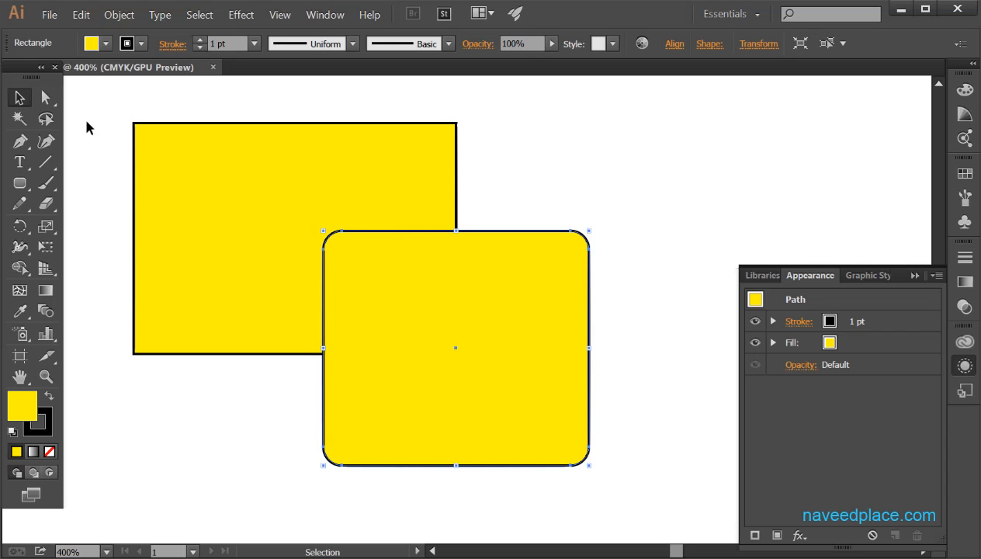
{"action": "left_click", "coordinate": [327, 15]}
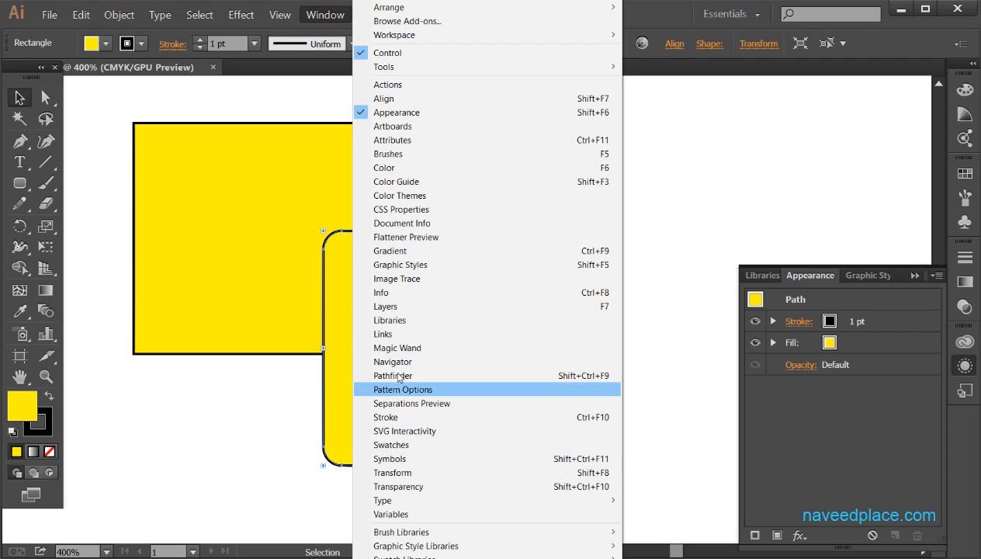
{"action": "left_click", "coordinate": [398, 376]}
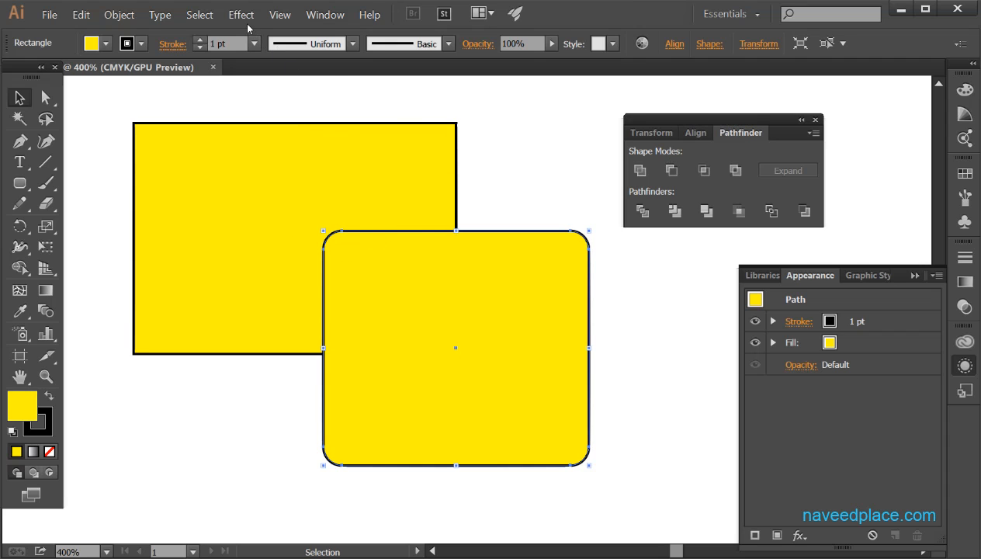
Select both yellow shapes and paste a copy of the pair to the right of the originals.
{"action": "left_click", "coordinate": [45, 378]}
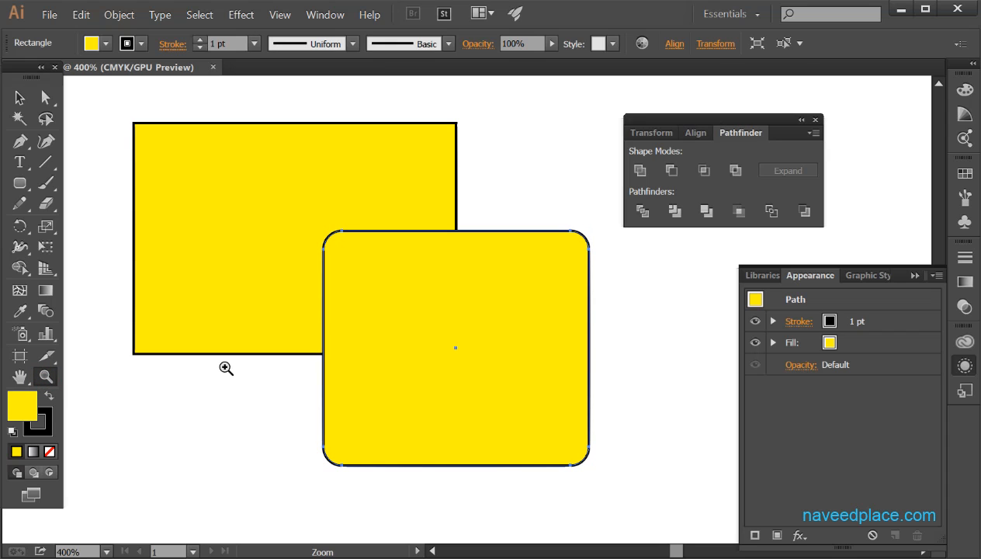
{"action": "left_click", "coordinate": [229, 393], "text": "alt"}
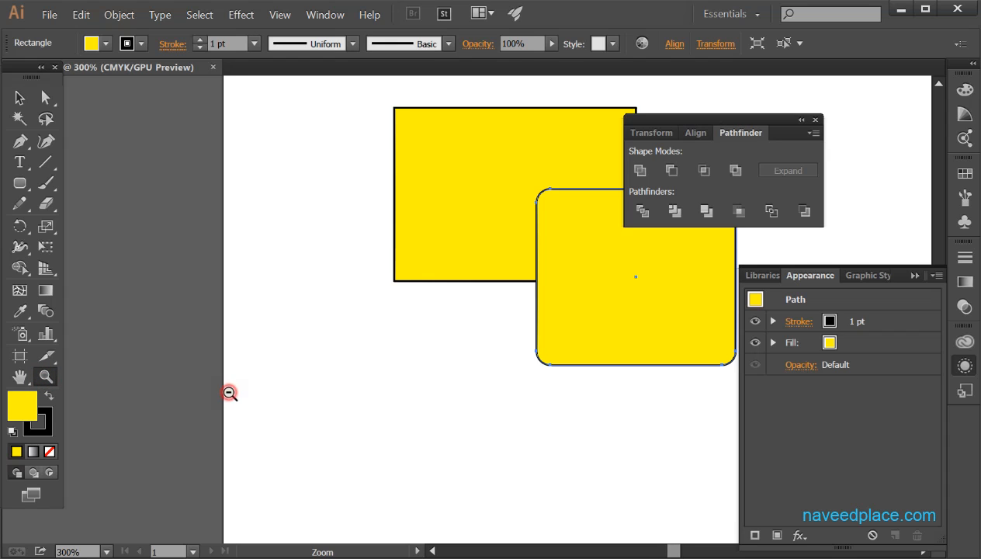
{"action": "left_click_drag", "start_coordinate": [401, 382], "coordinate": [117, 432]}
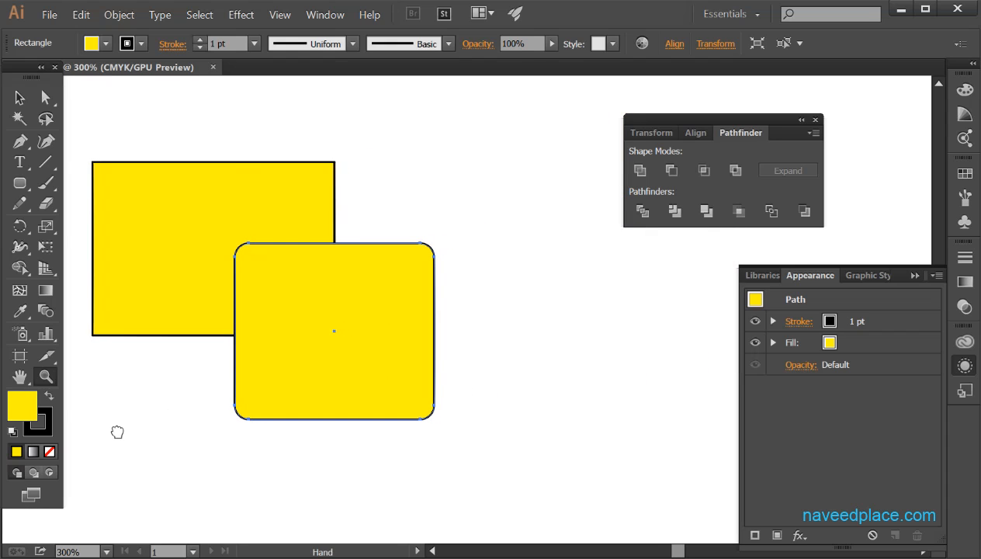
{"action": "left_click", "coordinate": [19, 97]}
{"action": "left_click_drag", "start_coordinate": [85, 140], "coordinate": [439, 443]}
{"action": "key", "text": "ctrl"}
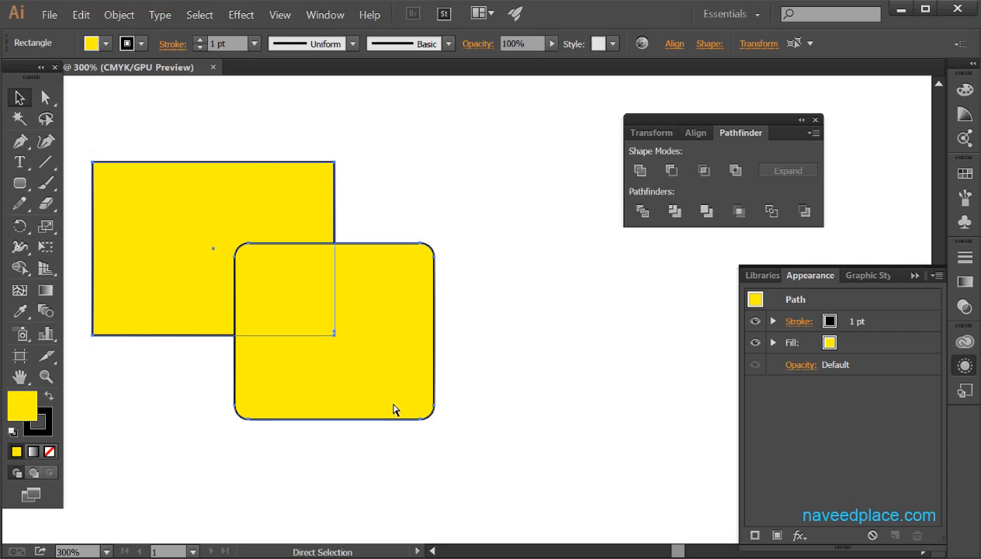
{"action": "key", "text": "ctrl+v"}
{"action": "left_click_drag", "start_coordinate": [464, 304], "coordinate": [539, 303]}
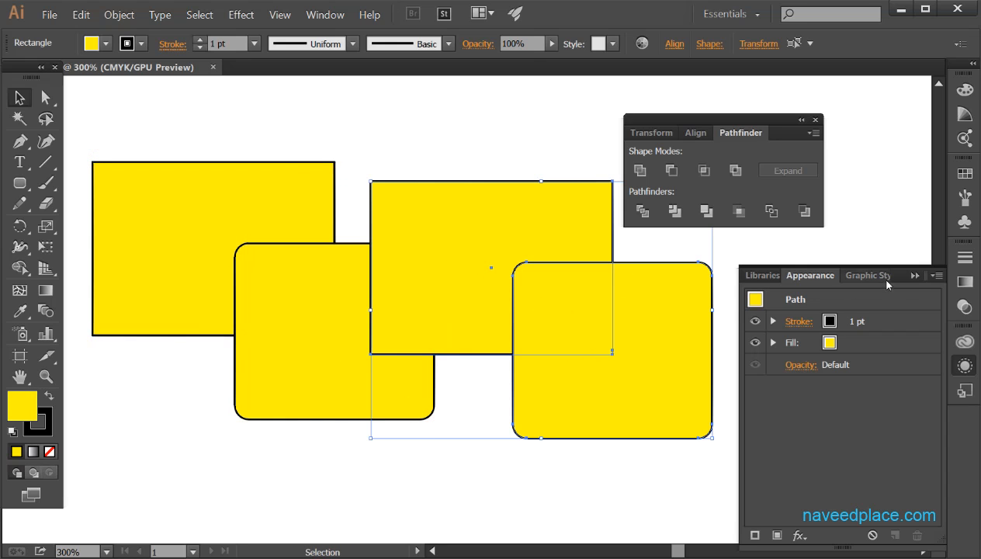
Clear the Appearance and Pathfinder panels out of the way and move the copied pair clear of the originals, below the Pathfinder panel.
{"action": "left_click", "coordinate": [915, 275]}
{"action": "left_click_drag", "start_coordinate": [677, 132], "coordinate": [751, 105]}
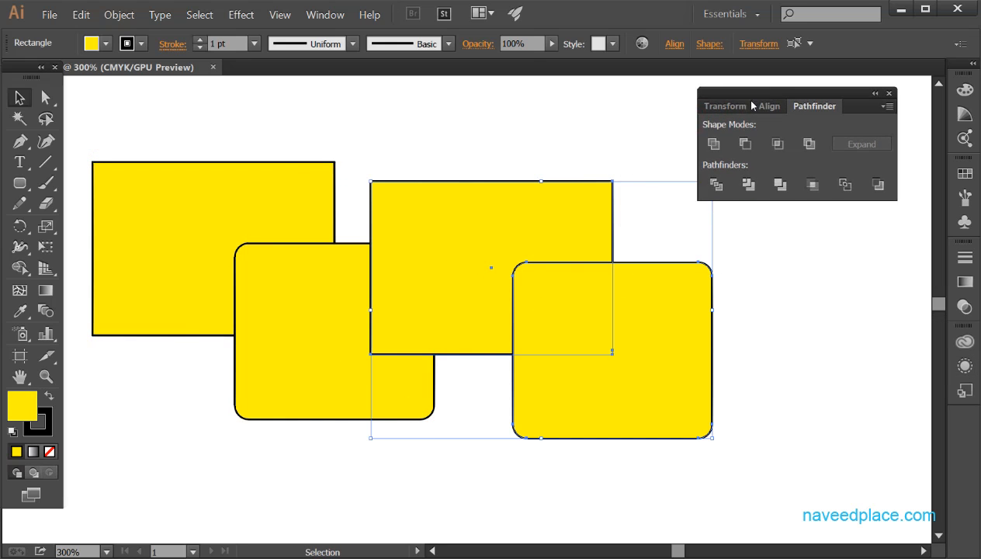
{"action": "left_click_drag", "start_coordinate": [540, 273], "coordinate": [706, 347]}
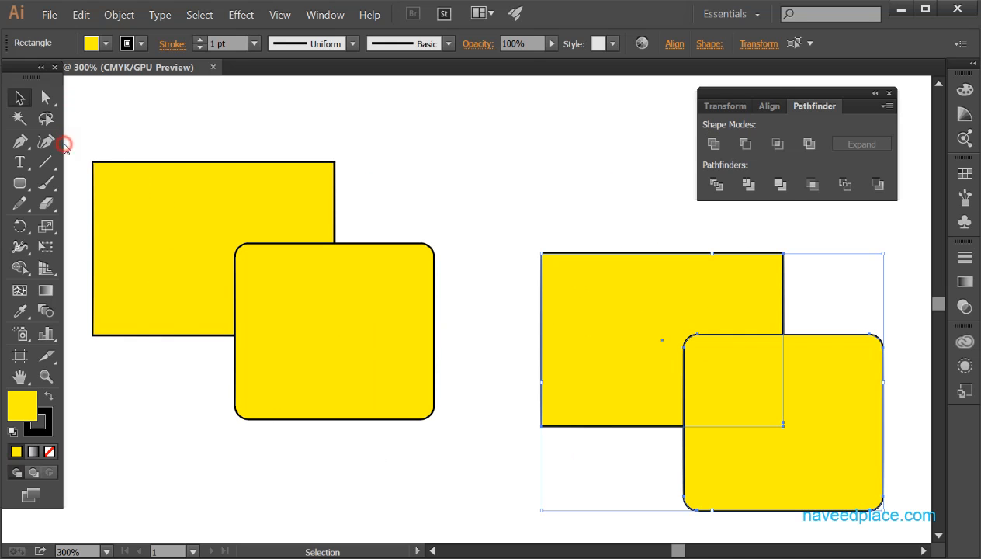
Group the original rectangle and rounded rectangle and apply the Pathfinder Add effect to the group.
{"action": "left_click_drag", "start_coordinate": [66, 144], "coordinate": [439, 466]}
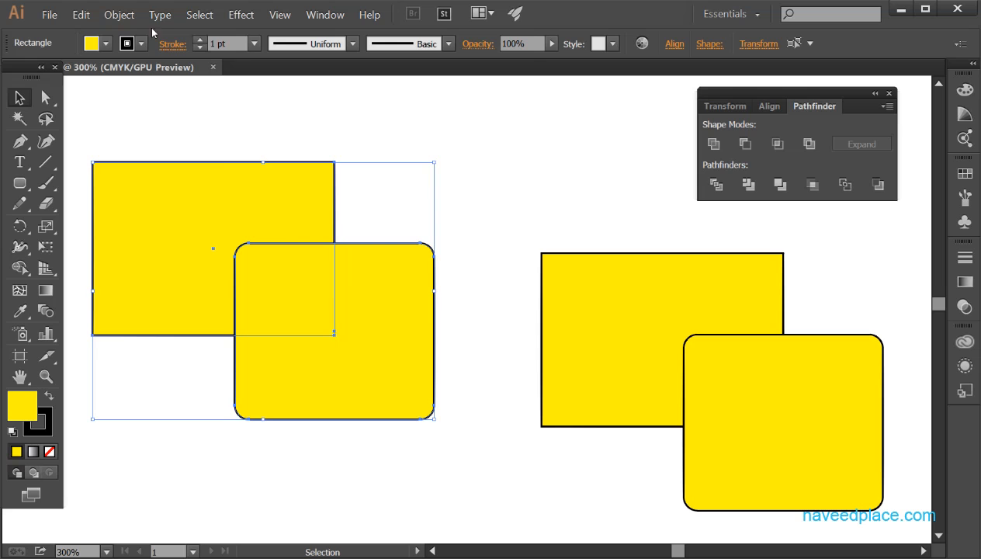
{"action": "left_click", "coordinate": [120, 15]}
{"action": "left_click", "coordinate": [125, 62]}
{"action": "left_click", "coordinate": [241, 15]}
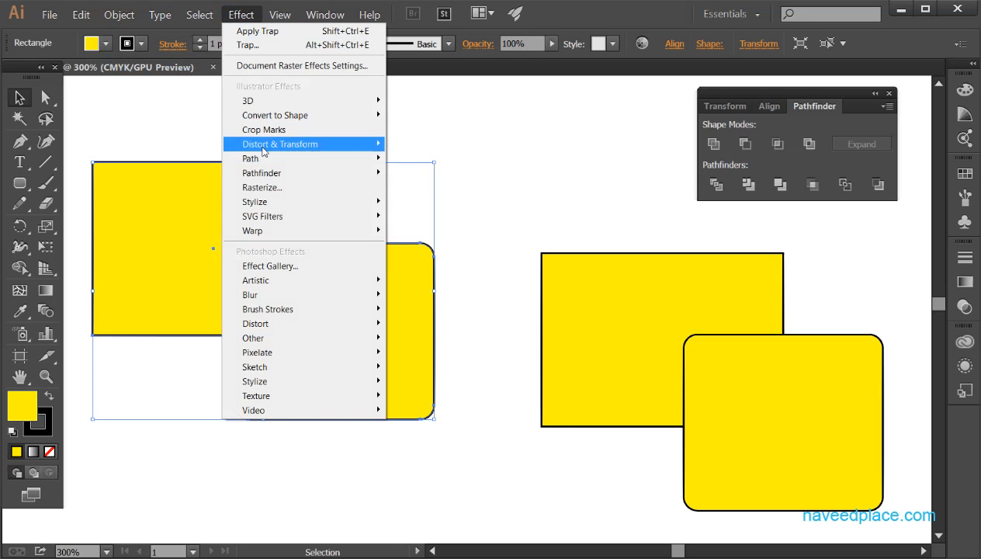
{"action": "mouse_move", "coordinate": [263, 177]}
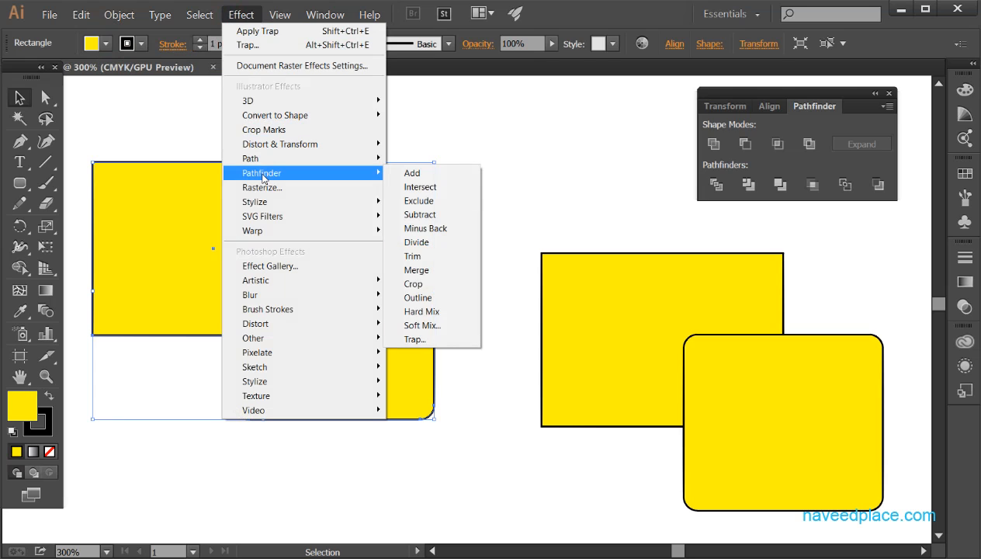
{"action": "left_click", "coordinate": [416, 174]}
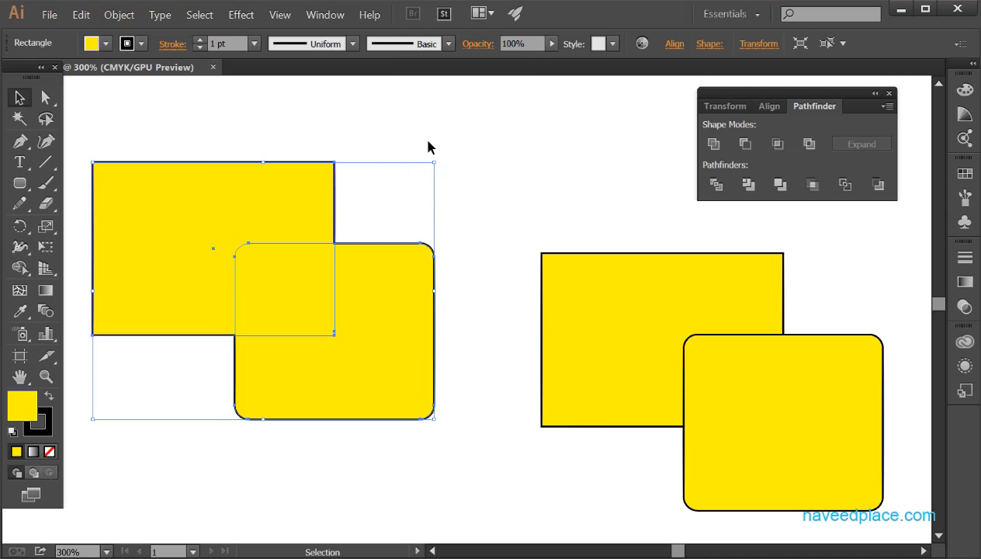
{"action": "left_click", "coordinate": [429, 141]}
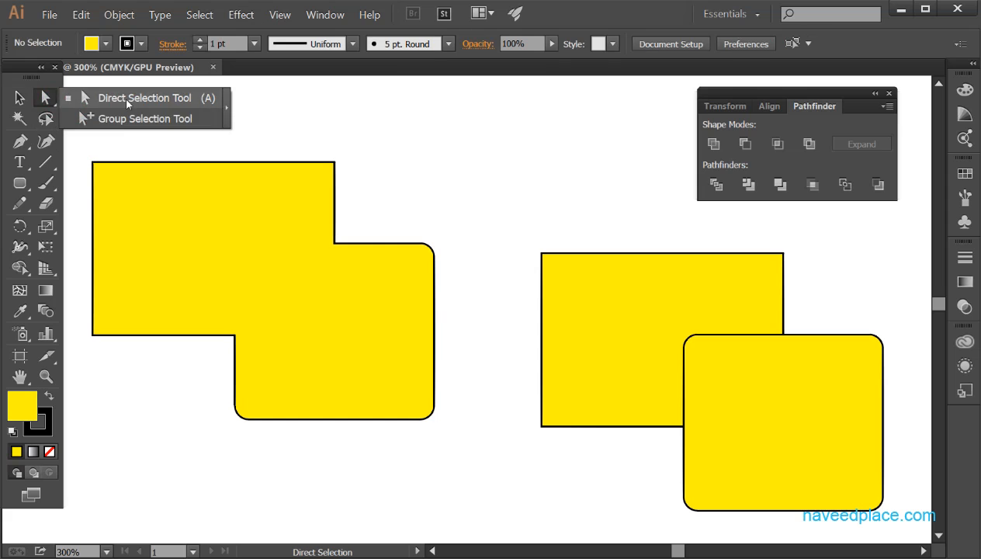
With the Direct Selection tool, move only the rounded rectangle inside the original group, ending slightly higher and further right.
{"action": "left_click", "coordinate": [125, 99]}
{"action": "left_click_drag", "start_coordinate": [380, 358], "coordinate": [353, 439]}
{"action": "left_click_drag", "start_coordinate": [326, 436], "coordinate": [343, 308]}
Select both shapes of the copied pair, merge them with the Unite shape mode, and deselect the result.
{"action": "left_click_drag", "start_coordinate": [514, 218], "coordinate": [880, 518]}
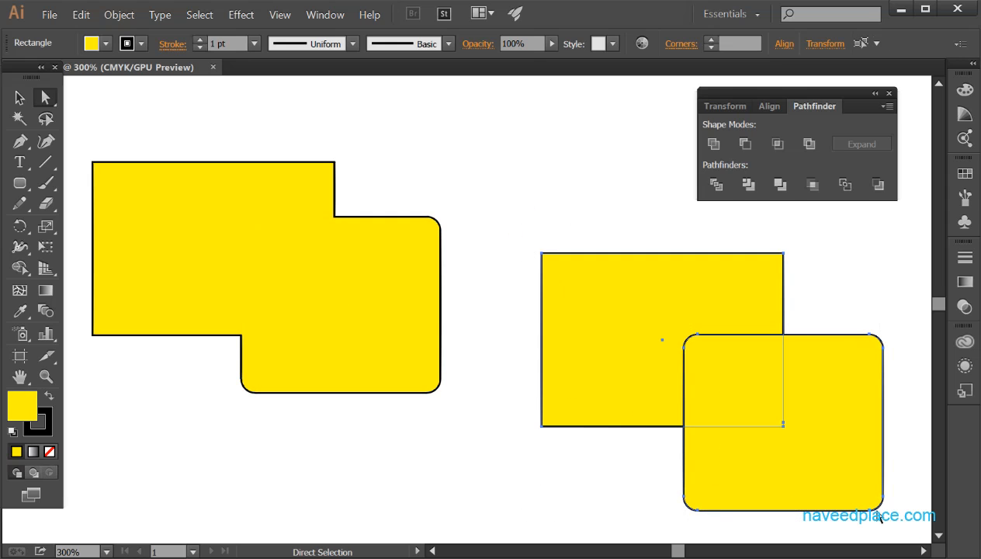
{"action": "left_click", "coordinate": [712, 144]}
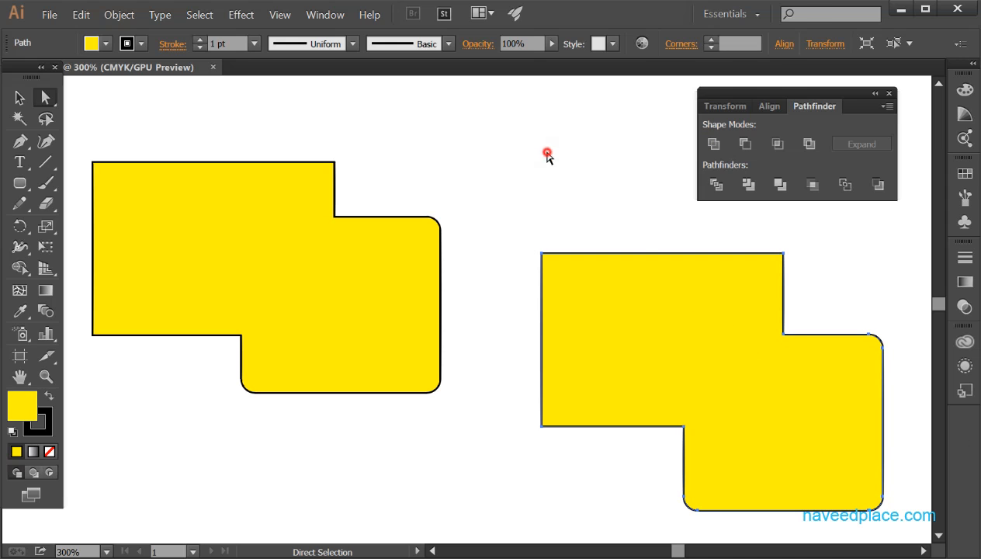
{"action": "left_click", "coordinate": [547, 154]}
Try moving part of the united copy with the Direct Selection tool, shifting it slightly up and to the right.
{"action": "left_click_drag", "start_coordinate": [50, 98], "coordinate": [82, 107]}
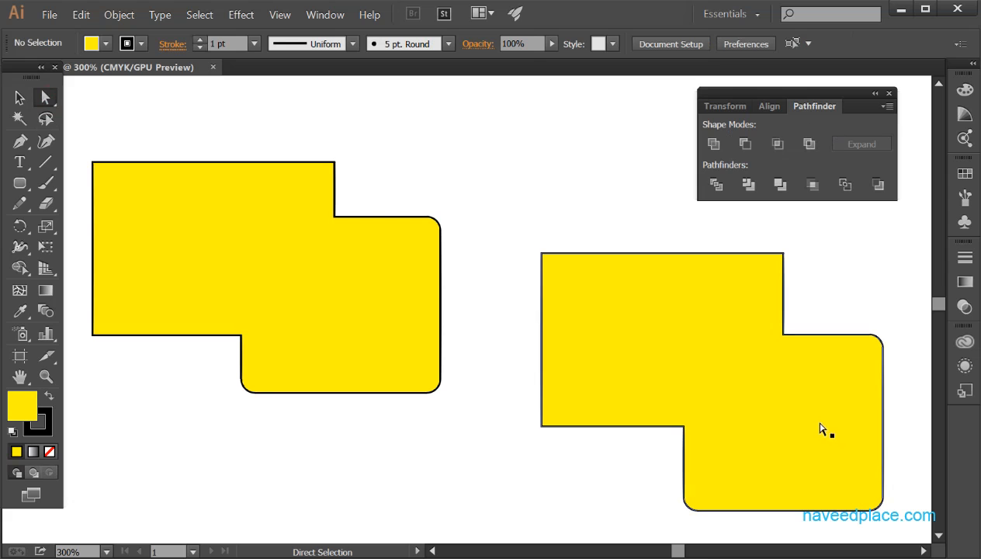
{"action": "left_click_drag", "start_coordinate": [808, 400], "coordinate": [887, 361]}
{"action": "left_click_drag", "start_coordinate": [786, 372], "coordinate": [774, 459]}
{"action": "left_click_drag", "start_coordinate": [877, 408], "coordinate": [857, 393]}
Move the rounded rectangle and the rectangle separately within the original group, ending both higher and still overlapping, and deselect them.
{"action": "left_click", "coordinate": [304, 256]}
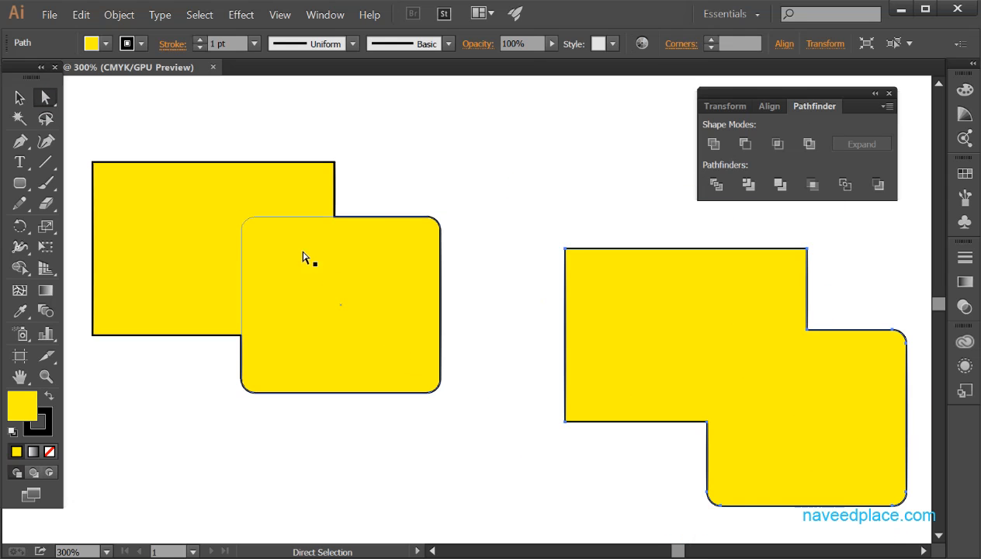
{"action": "mouse_move", "coordinate": [337, 258]}
{"action": "left_mouse_down"}
{"action": "mouse_move", "coordinate": [264, 359]}
{"action": "mouse_move", "coordinate": [356, 252]}
{"action": "left_mouse_up"}
{"action": "left_click_drag", "start_coordinate": [354, 253], "coordinate": [258, 282]}
{"action": "left_click_drag", "start_coordinate": [169, 232], "coordinate": [166, 302]}
{"action": "left_click_drag", "start_coordinate": [158, 307], "coordinate": [180, 204]}
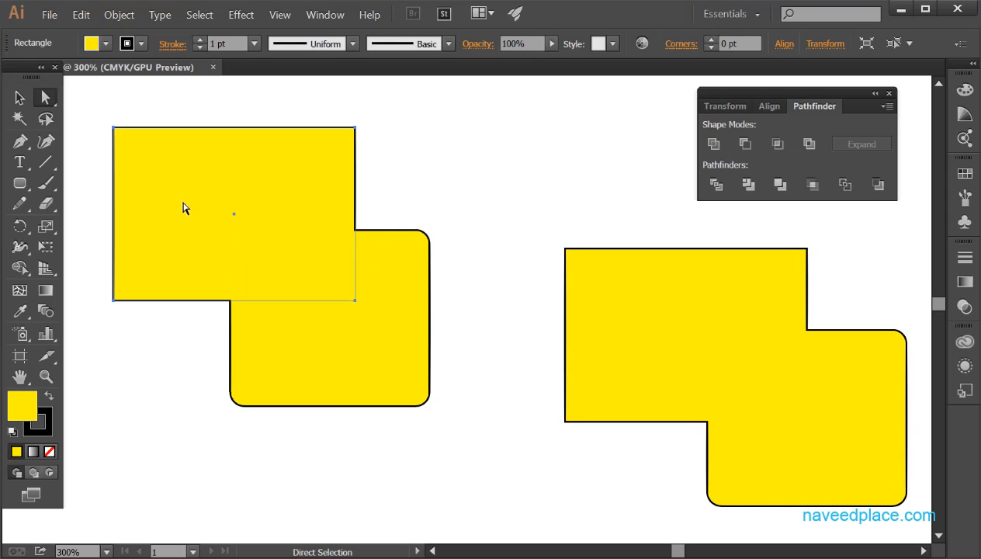
{"action": "left_click_drag", "start_coordinate": [369, 363], "coordinate": [366, 327]}
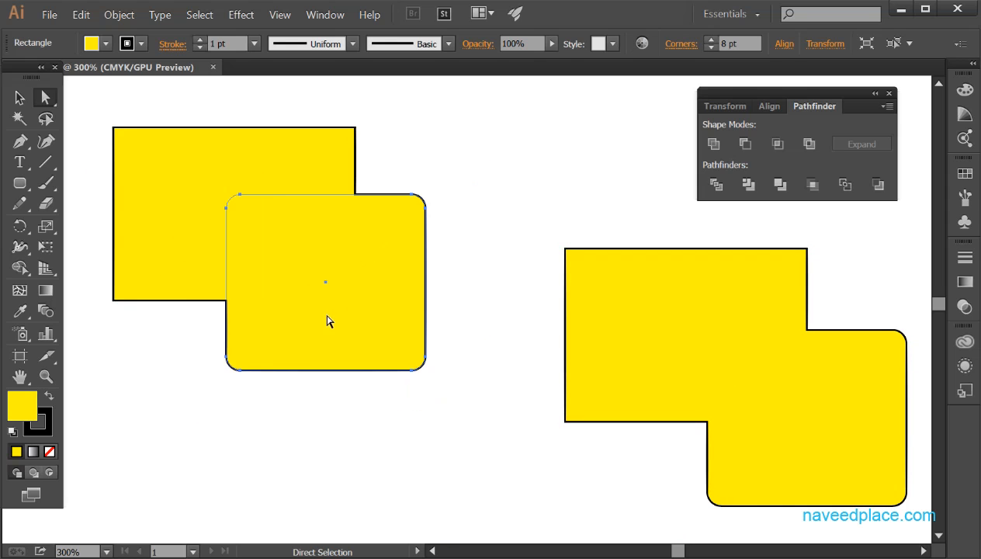
{"action": "left_click", "coordinate": [479, 227]}
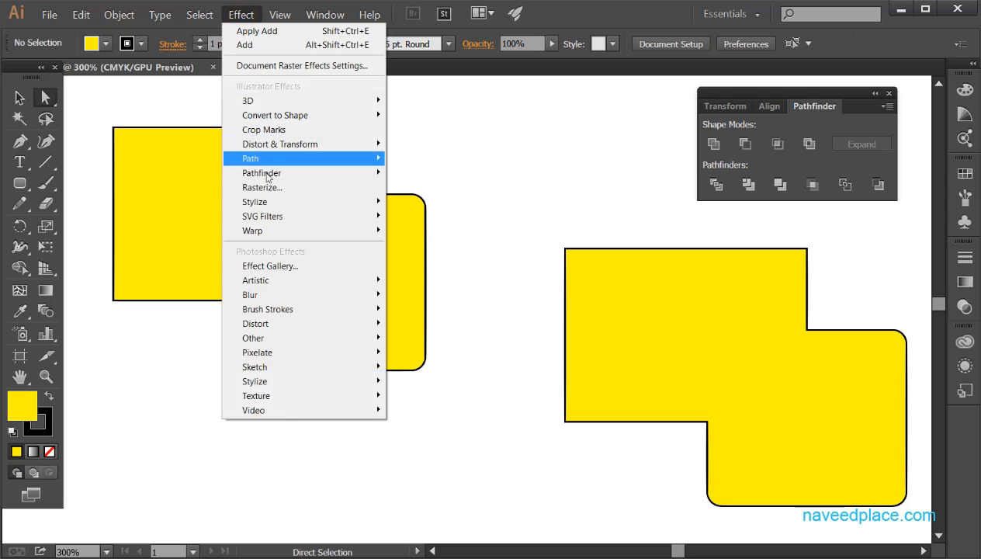
Show the list of Pathfinder effects.
{"action": "mouse_move", "coordinate": [277, 163]}
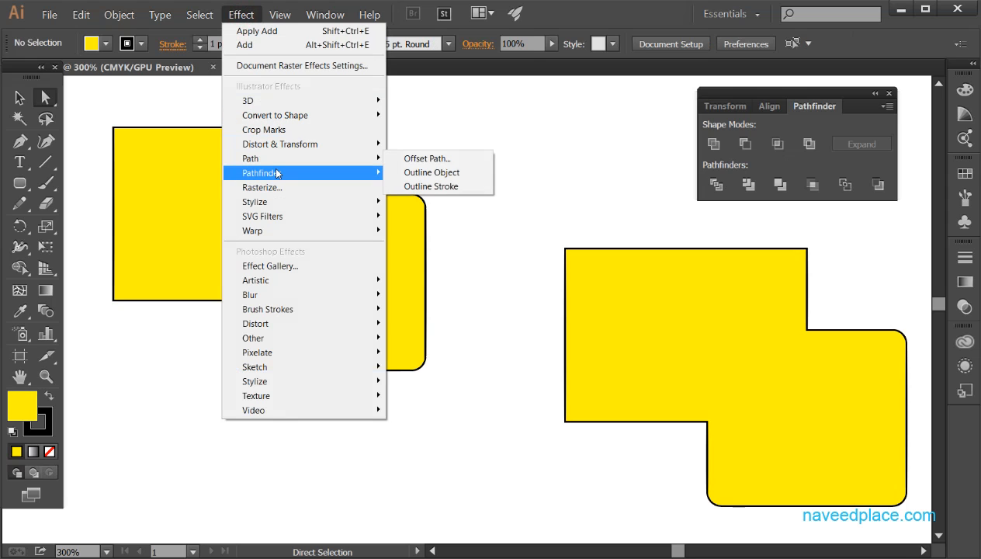